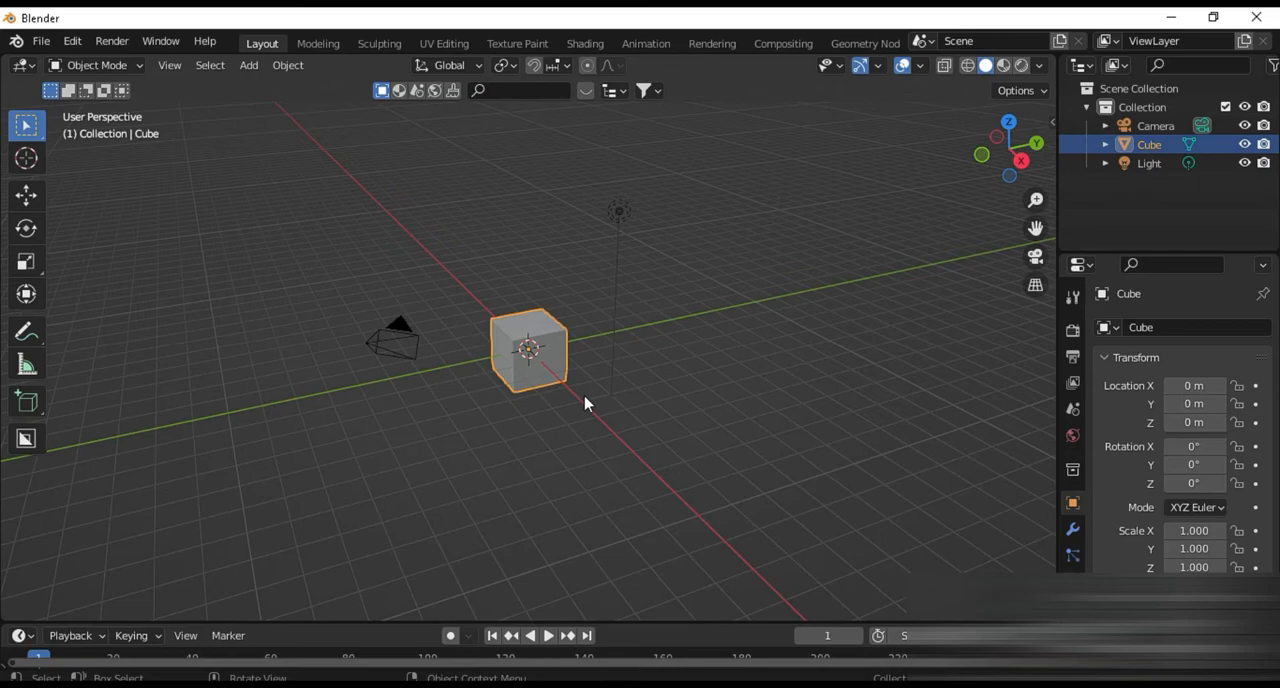
Switch to the front orthographic view and delete the default camera, cube and light
scroll(586, 403, down, 3)
scroll(583, 404, up, 5)
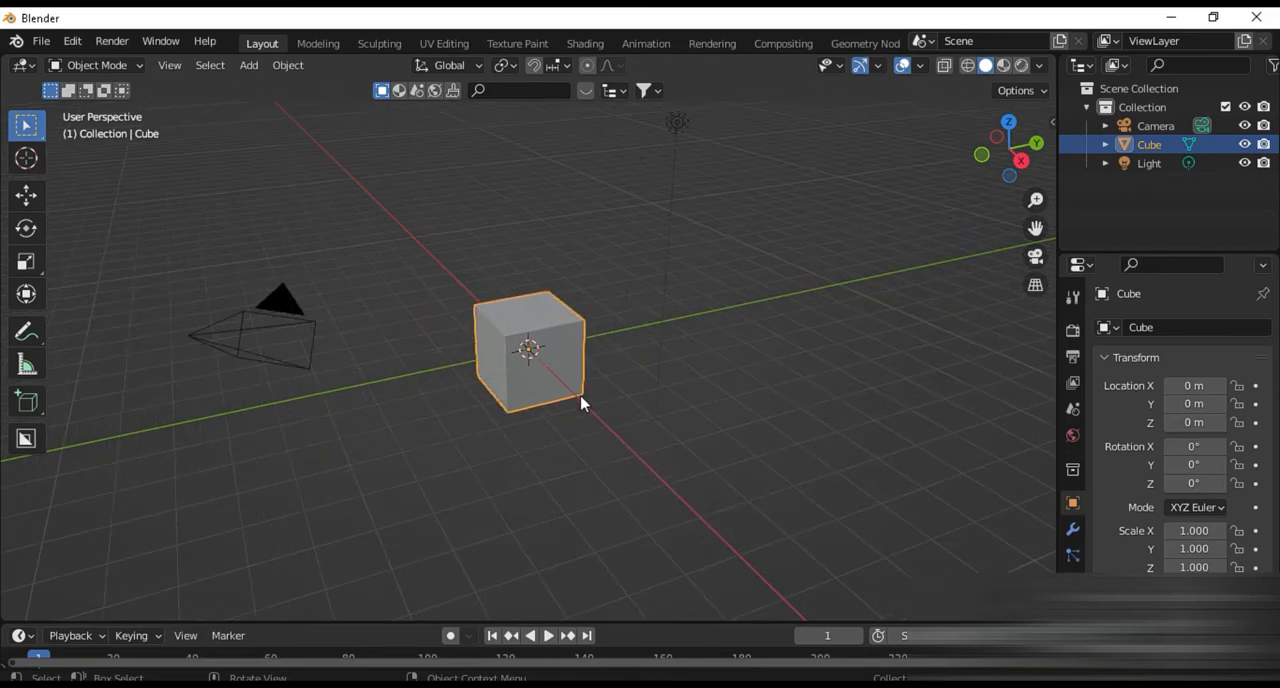
scroll(581, 403, down, 3)
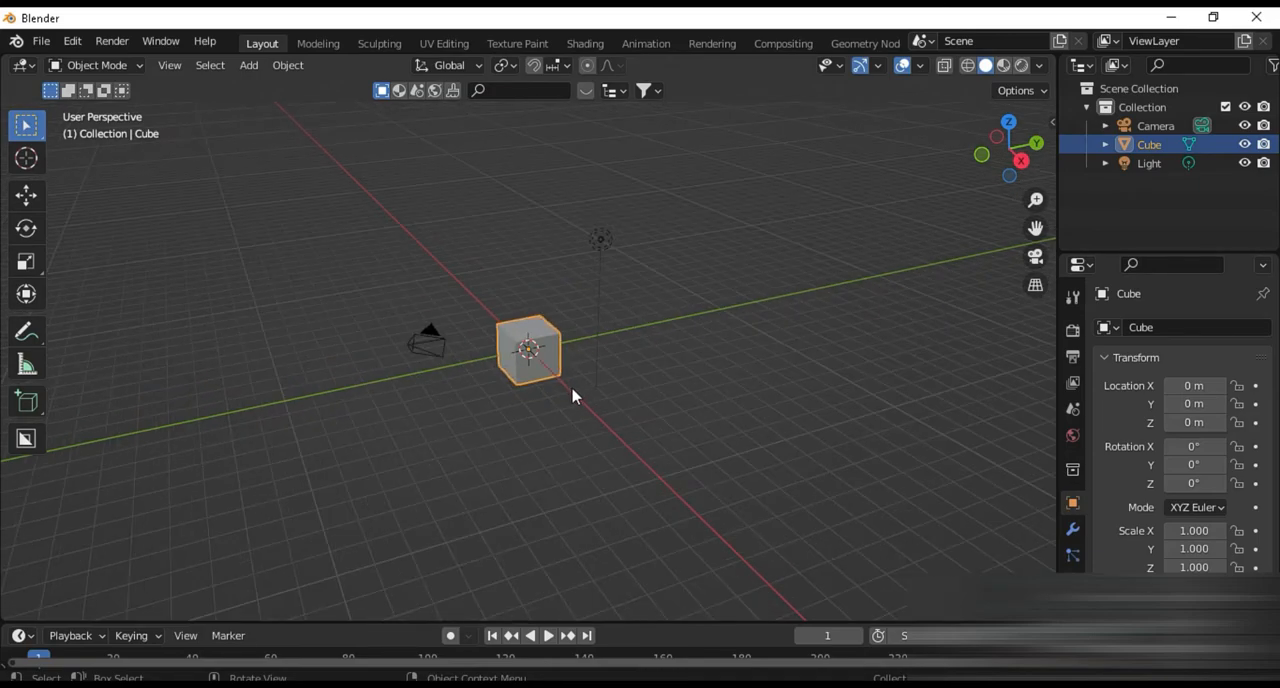
key(KP_1)
key(a)
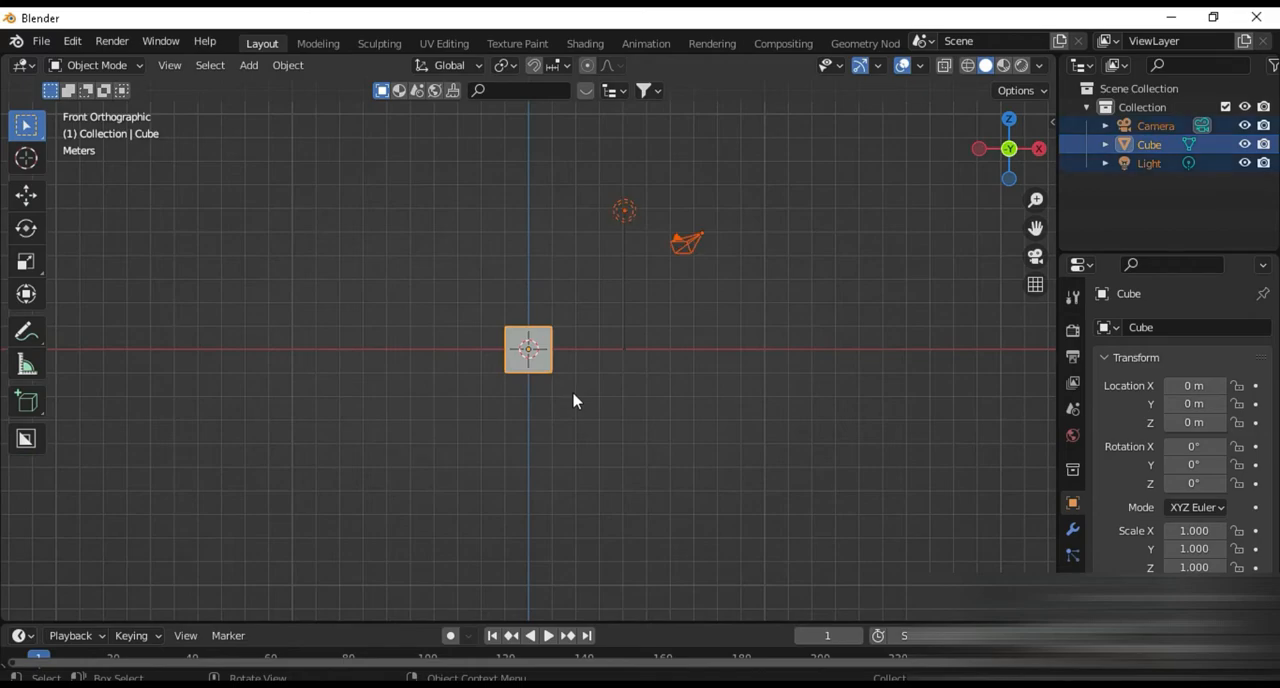
key(Delete)
Add the dresser blueprint from the "13. dresser 4" folder in B:\02. blender as a reference image
key(shift+a)
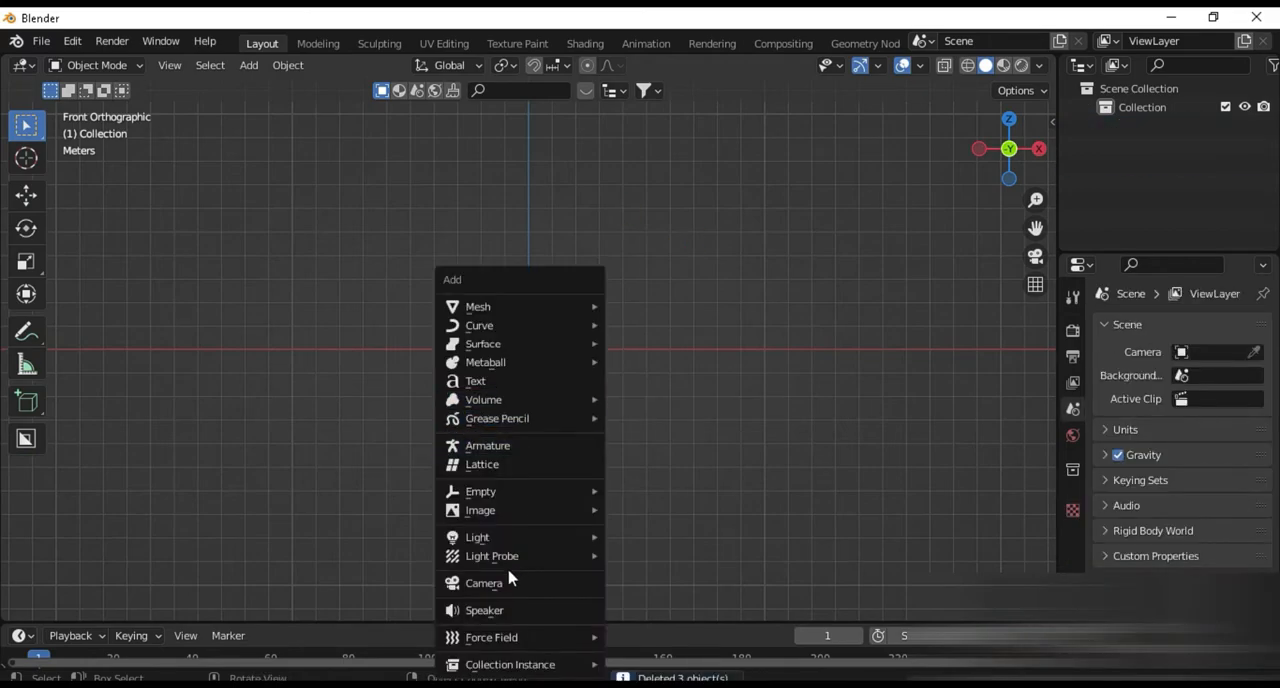
mouse_move(560, 510)
click(657, 511)
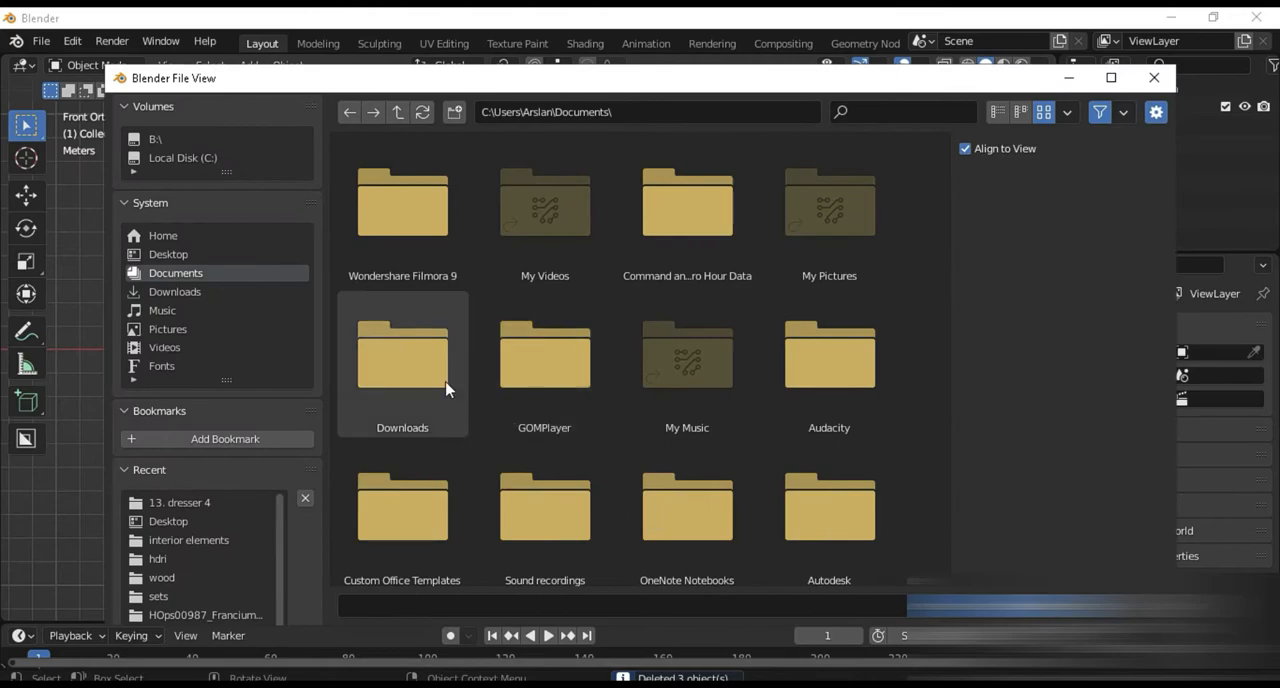
click(155, 138)
click(436, 223)
double_click(436, 223)
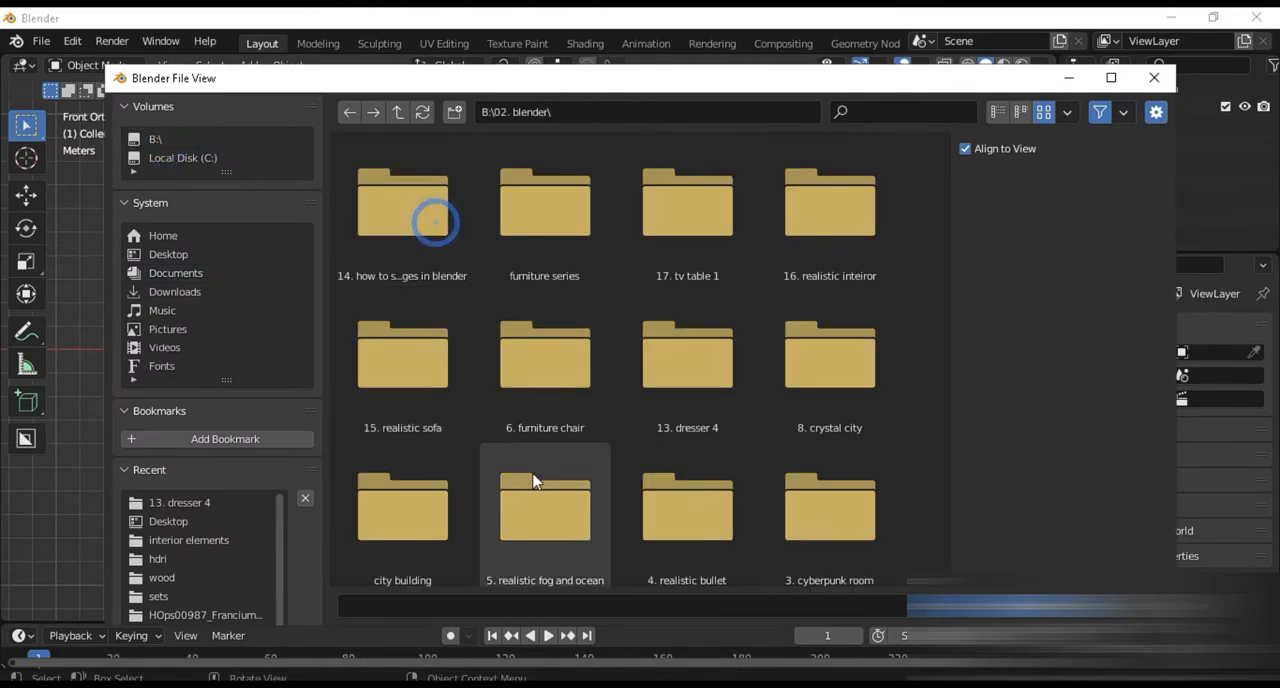
double_click(683, 360)
double_click(449, 248)
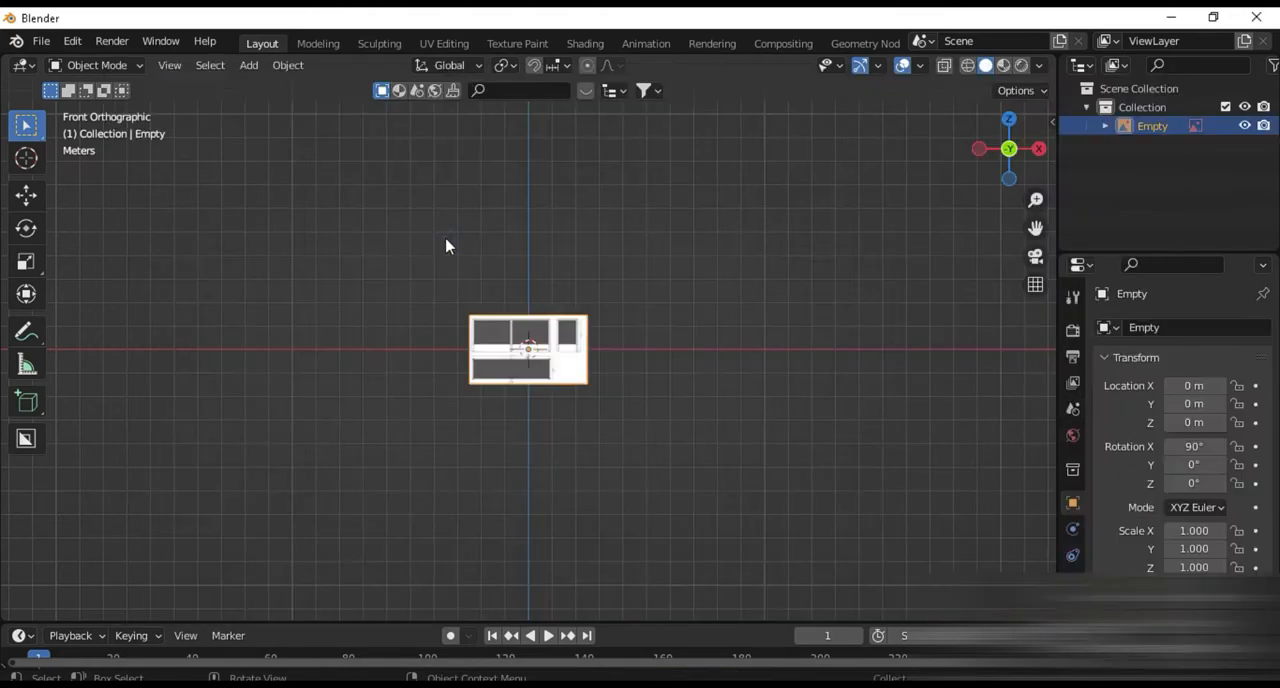
Move the dresser reference image away from the origin to about X 3.22 m, Z 2.51 m
scroll(529, 463, up, 3)
scroll(530, 461, up, 4)
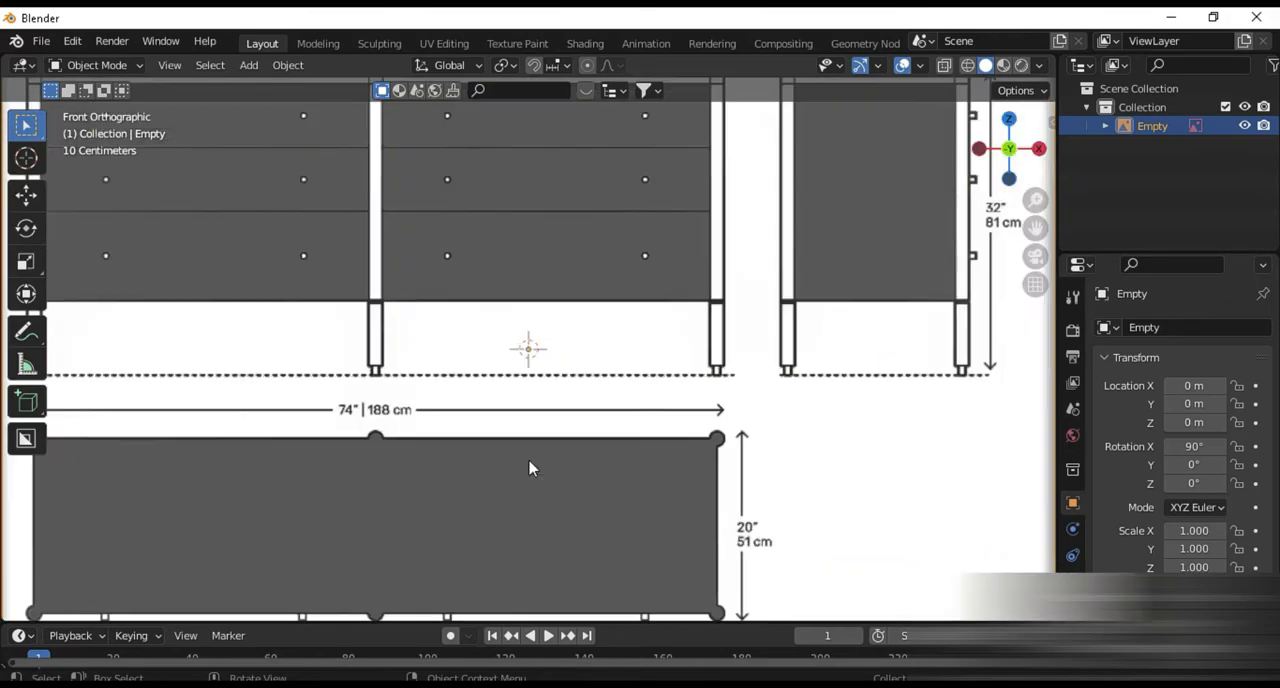
scroll(494, 446, down, 2)
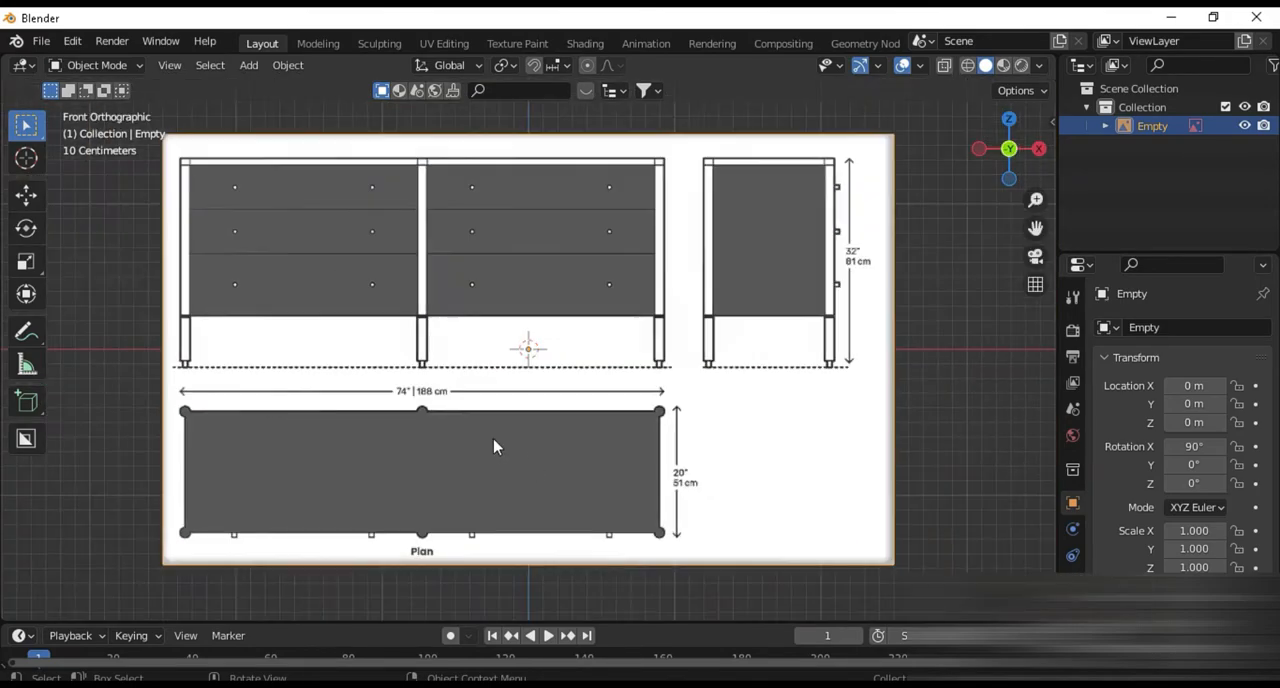
scroll(490, 444, down, 4)
scroll(517, 400, up, 5)
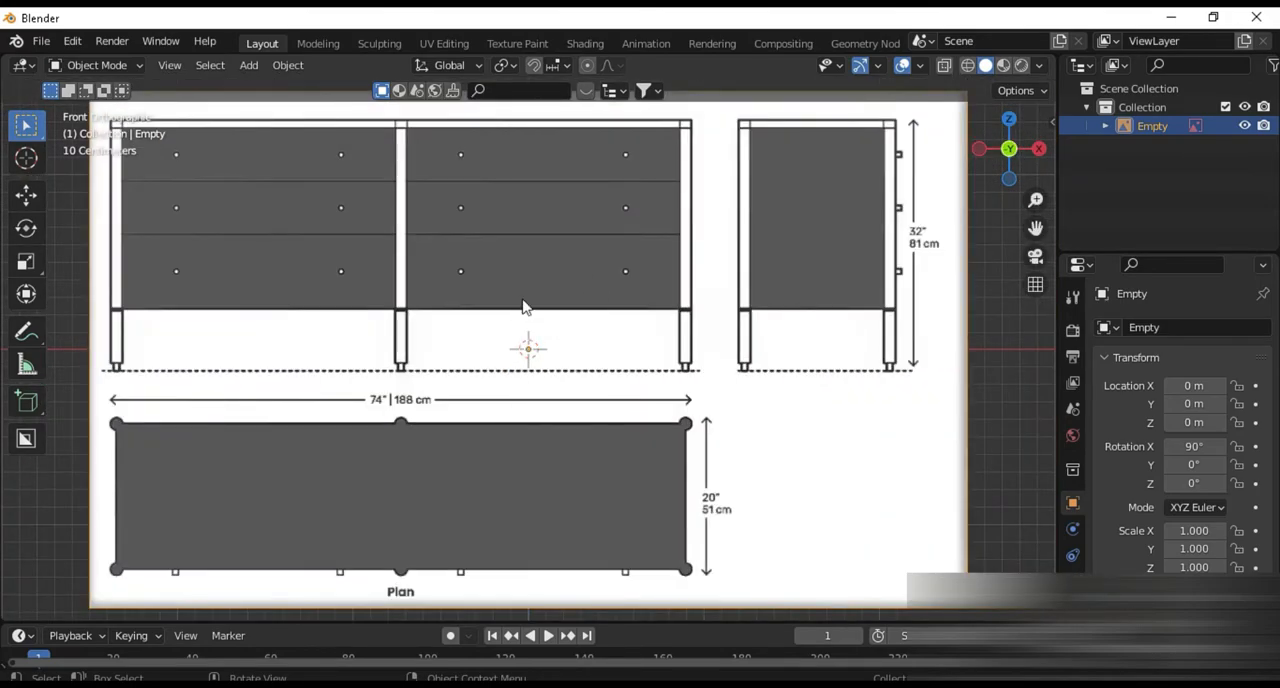
scroll(520, 320, down, 5)
drag(500, 357, 729, 178)
scroll(560, 351, up, 4)
shift+middle_drag(557, 360, 531, 409)
Add a Single Vert mesh at the world origin
key(shift+a)
mouse_move(494, 197)
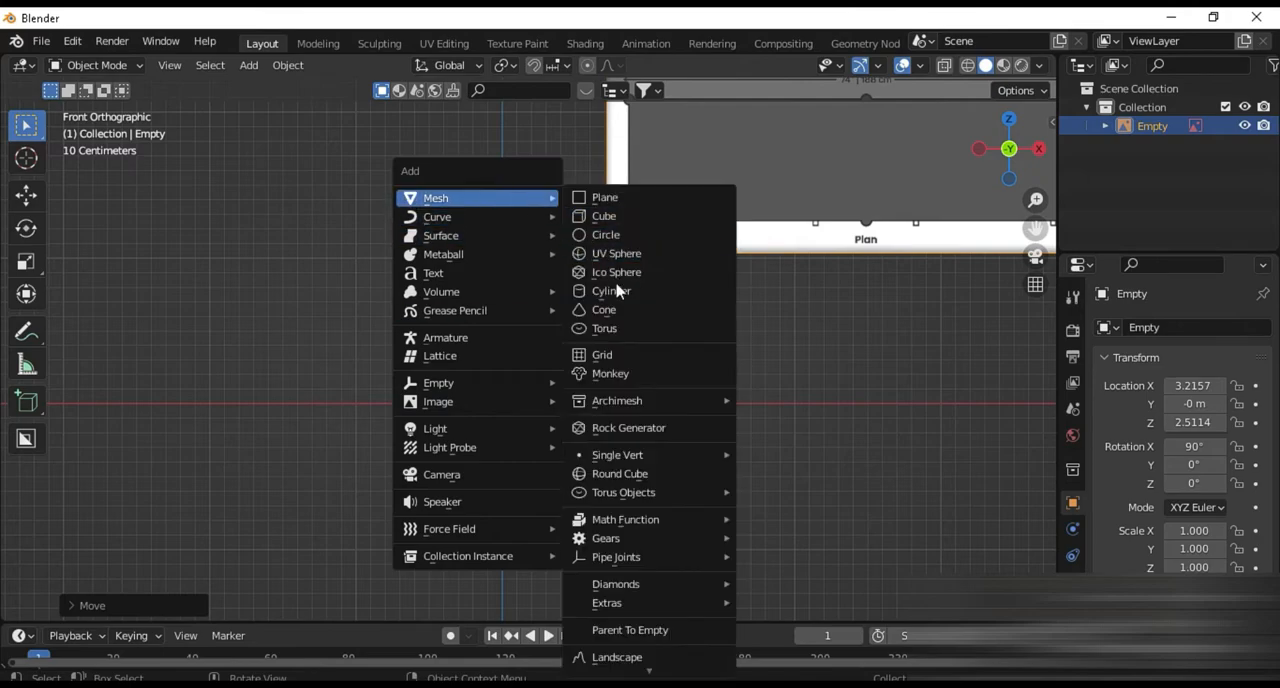
mouse_move(656, 462)
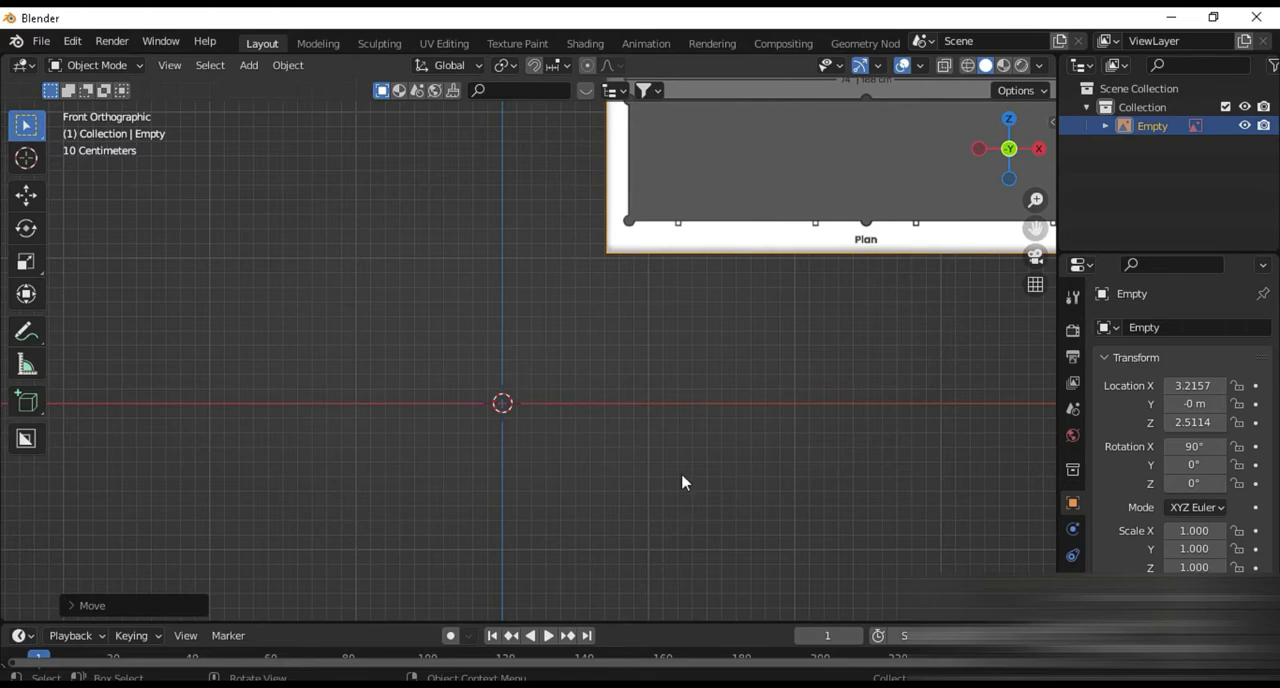
key(shift+a)
mouse_move(614, 288)
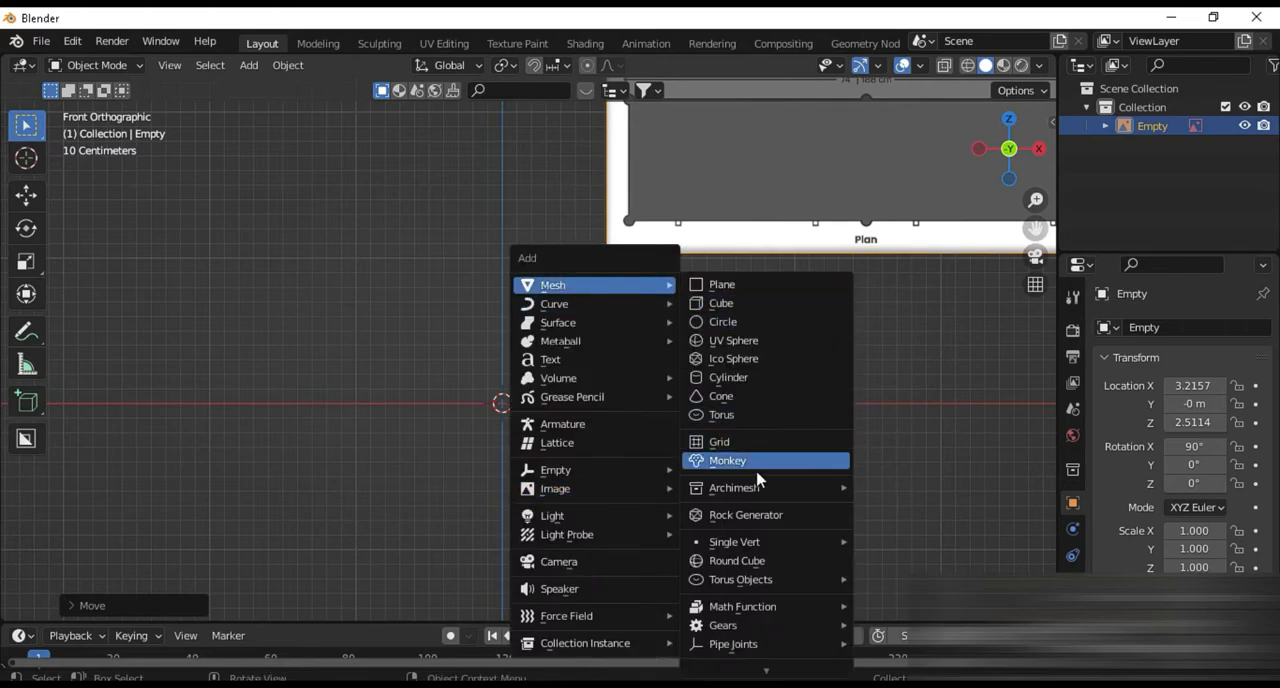
mouse_move(843, 543)
click(886, 538)
click(343, 325)
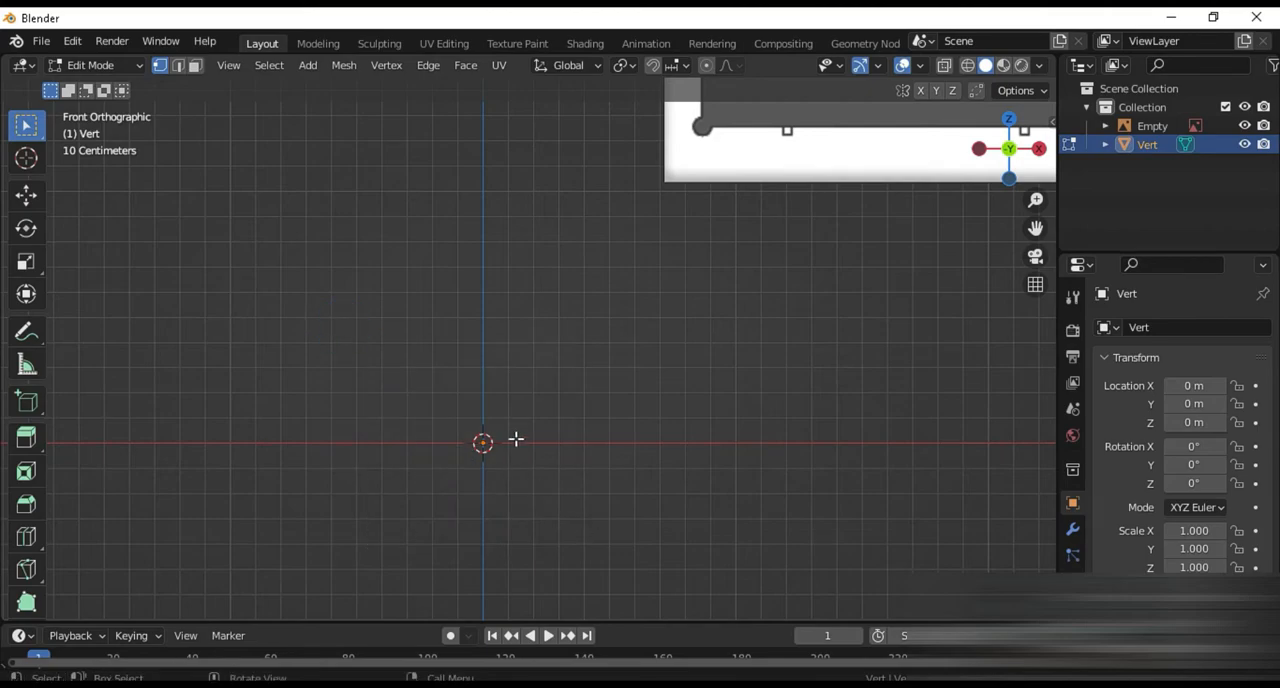
Examine the overall width and height dimensions on the dresser blueprint
scroll(535, 446, down, 12)
shift+middle_drag(592, 388, 579, 416)
scroll(586, 264, up, 6)
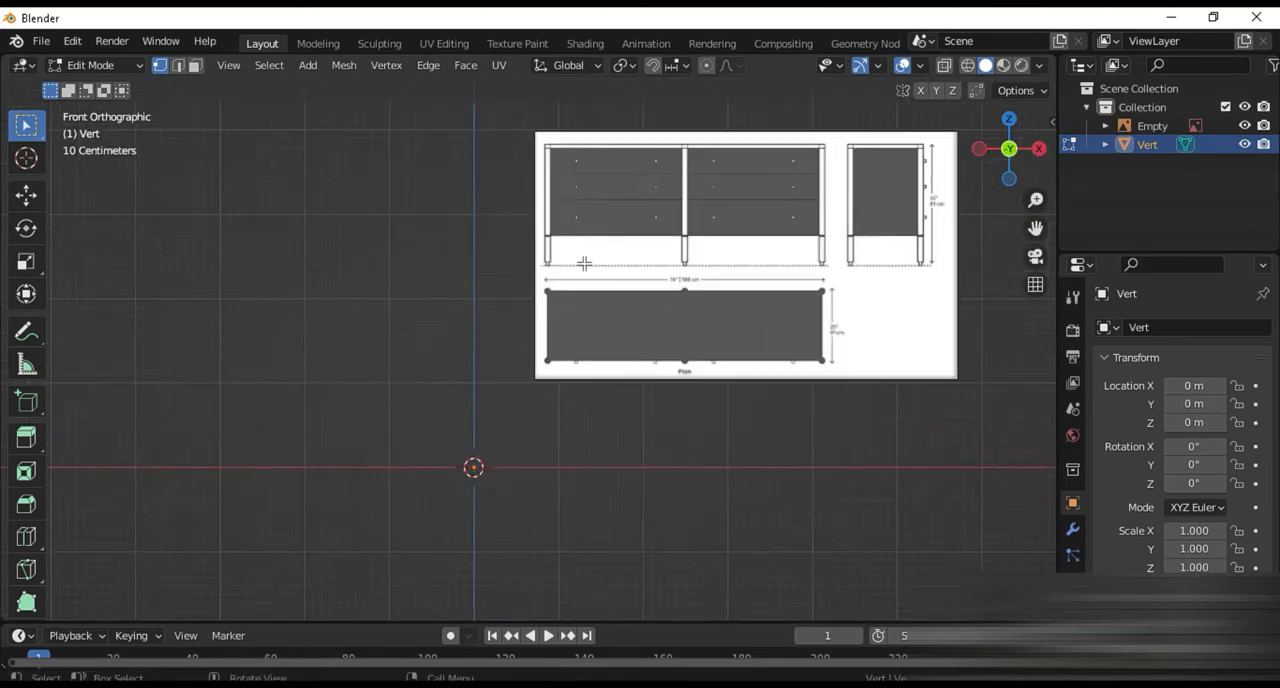
scroll(637, 296, up, 5)
shift+middle_drag(808, 397, 475, 510)
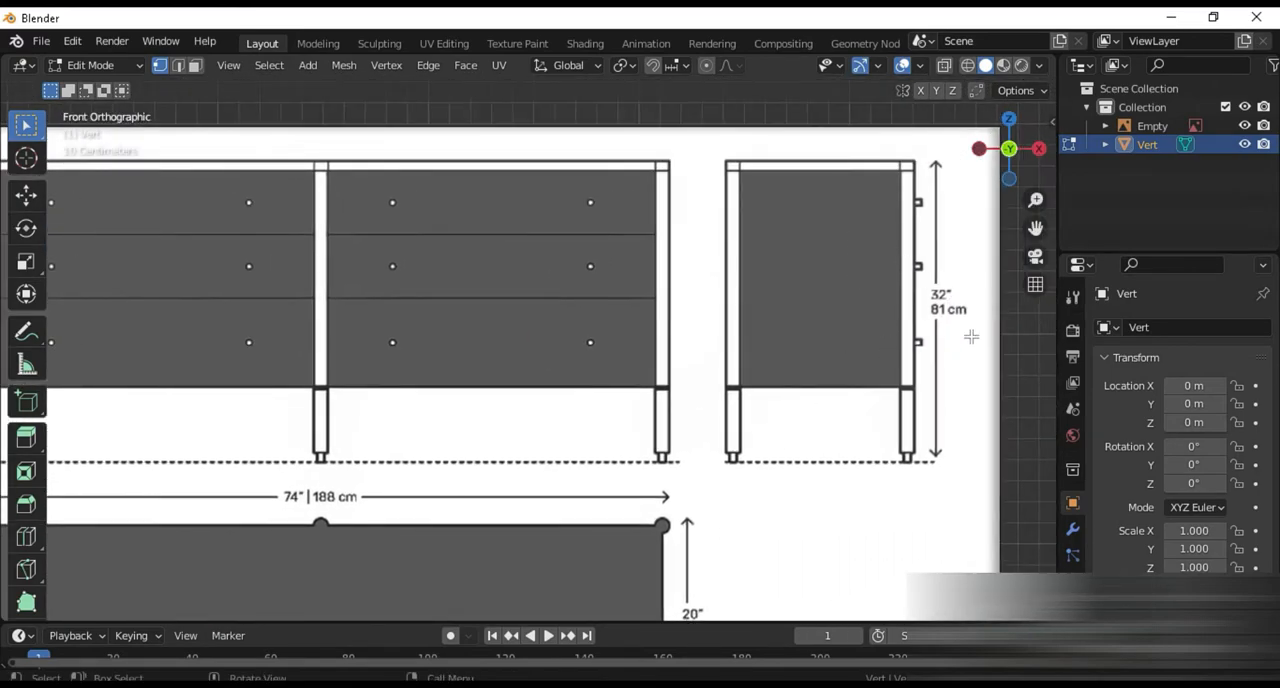
scroll(580, 368, down, 6)
shift+middle_drag(400, 434, 623, 283)
scroll(500, 470, up, 5)
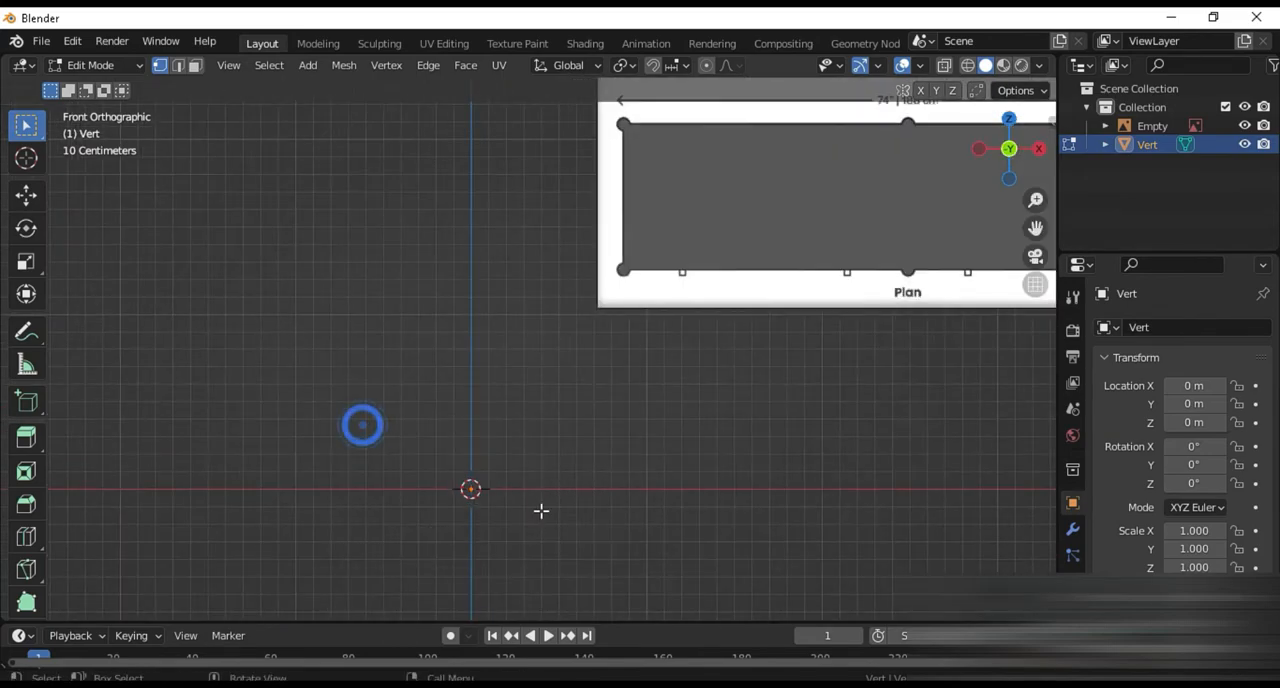
Extrude the vertex at the origin upward along Z by about 0.88 m
key(Tab)
key(Tab)
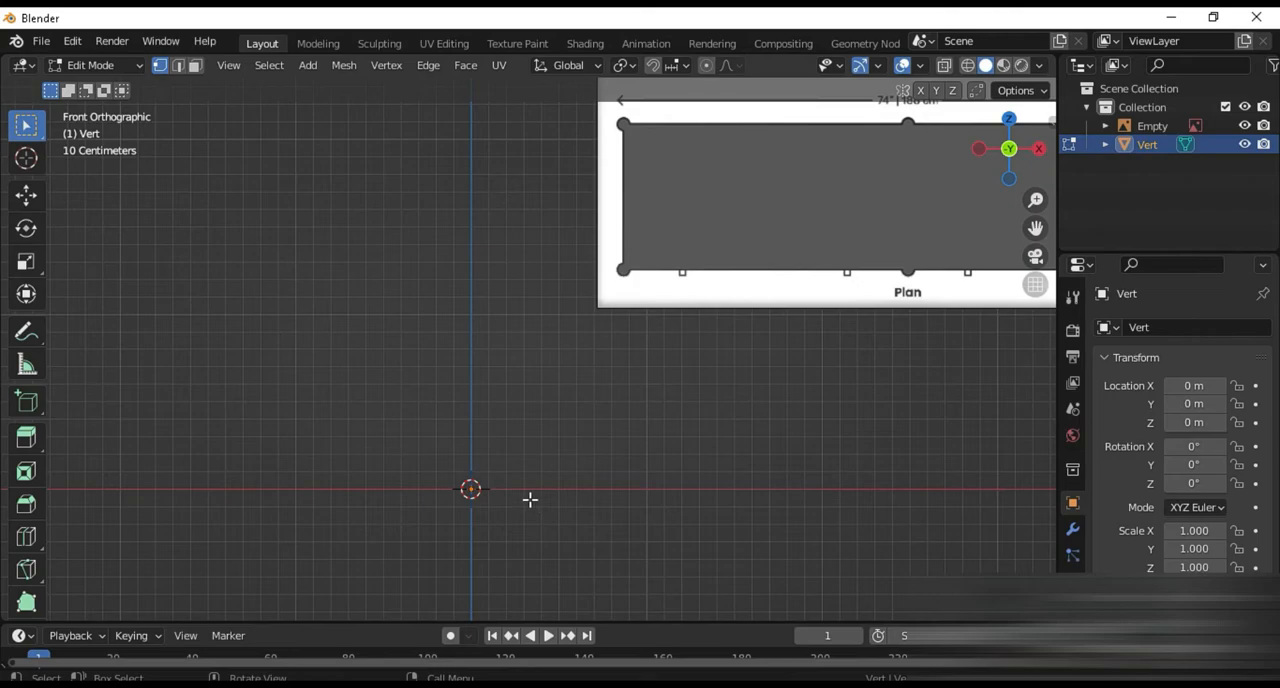
key(e)
key(z)
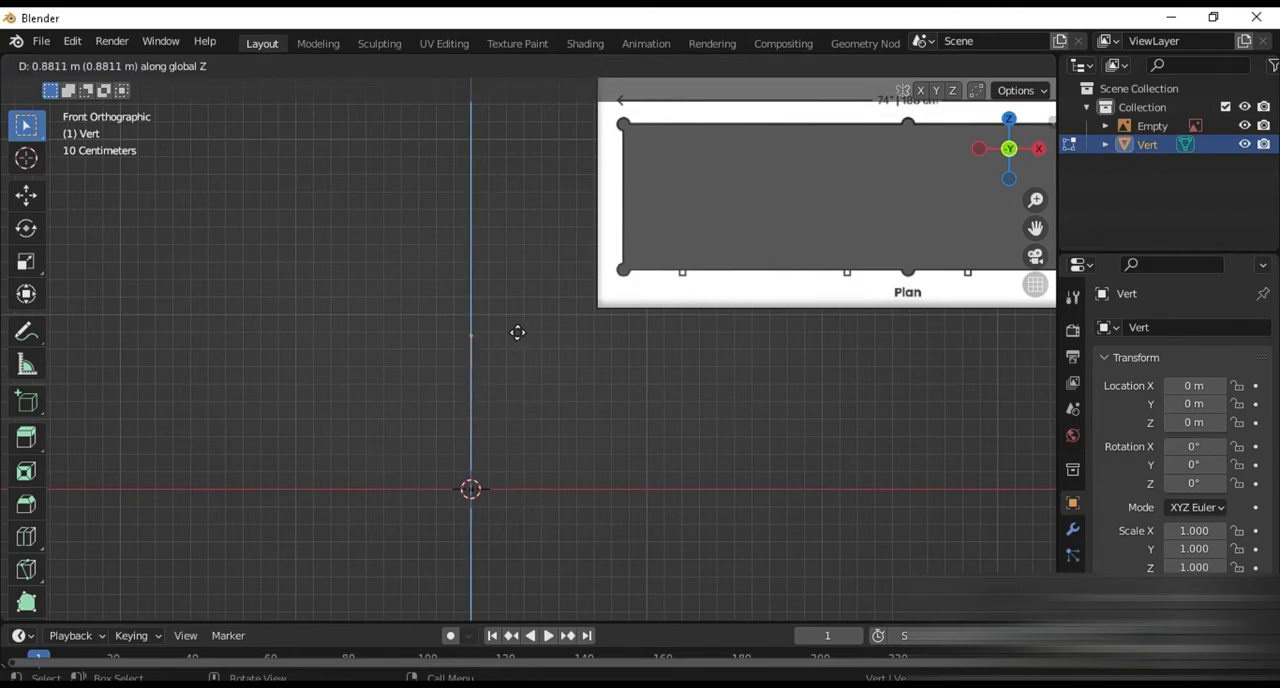
click(517, 332)
shift+middle_drag(748, 296, 301, 491)
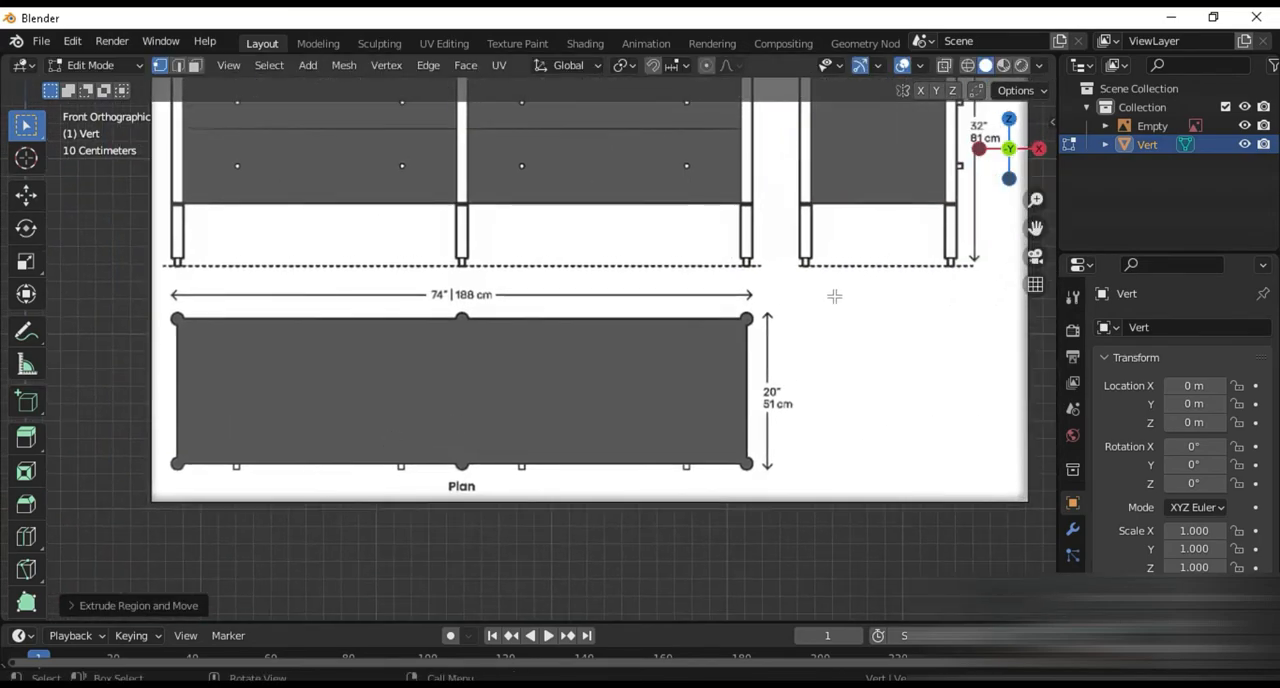
shift+middle_drag(590, 416, 933, 216)
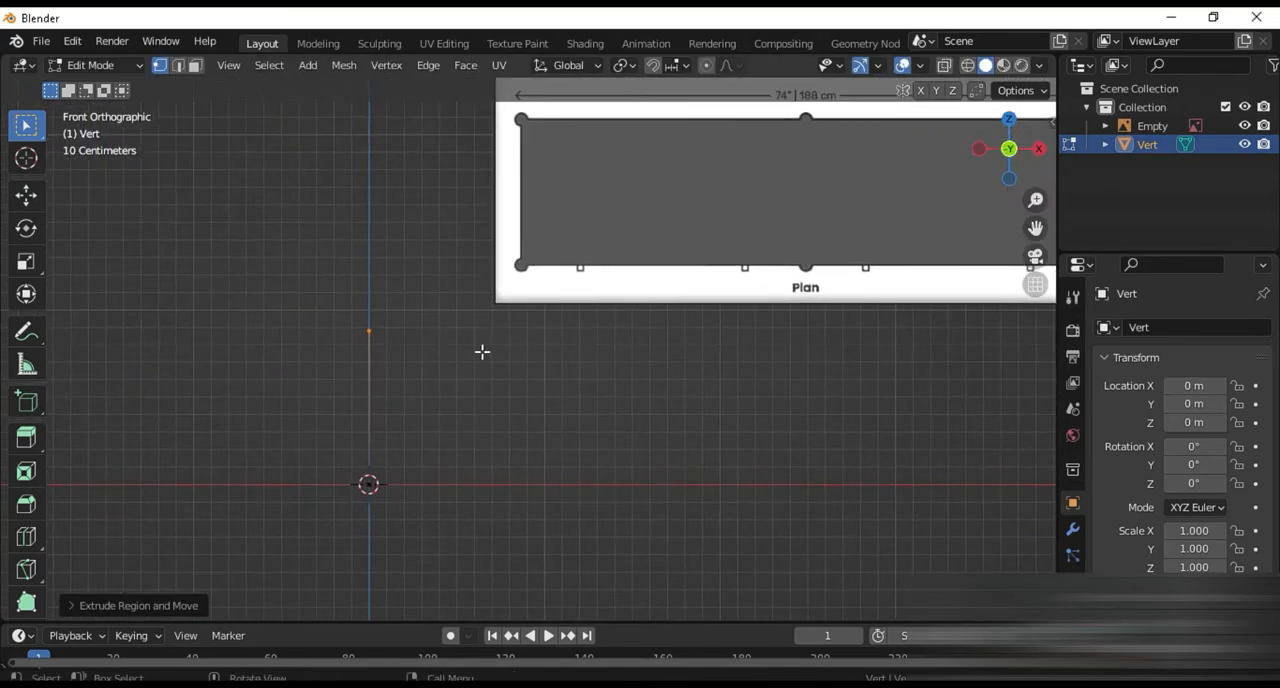
Show the selected vertex's coordinates and set the scene's length unit to centimeters
key(n)
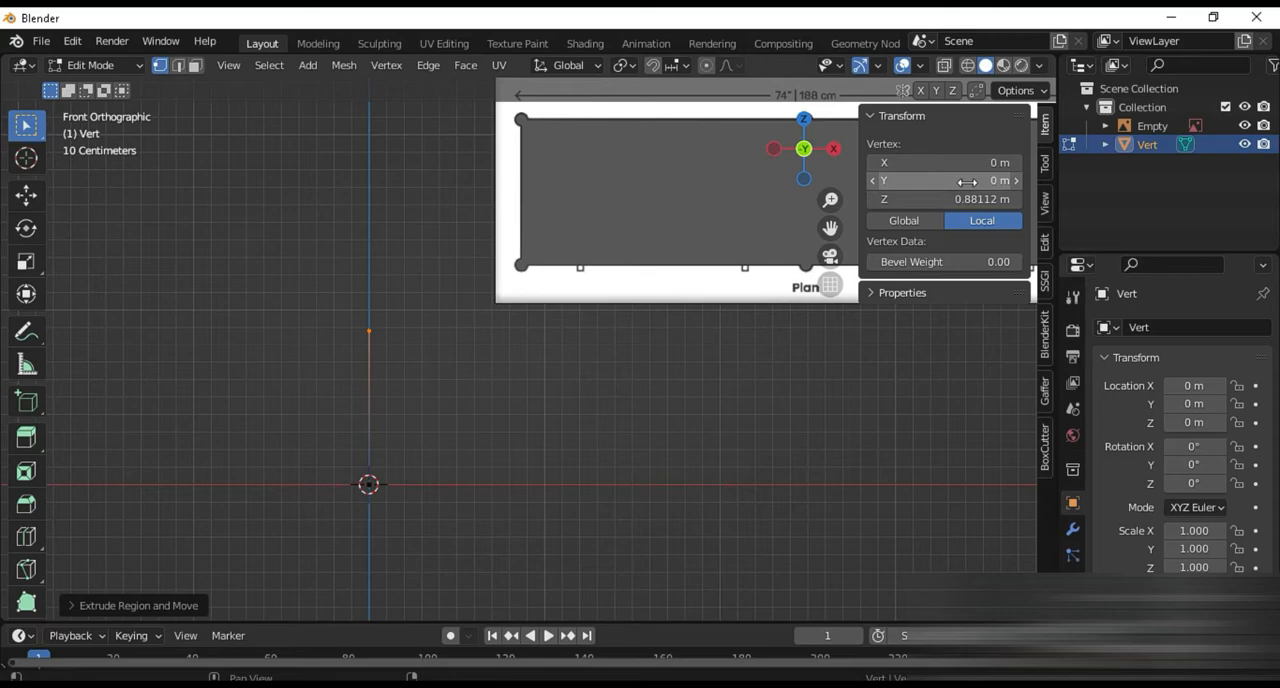
click(1072, 412)
click(1143, 429)
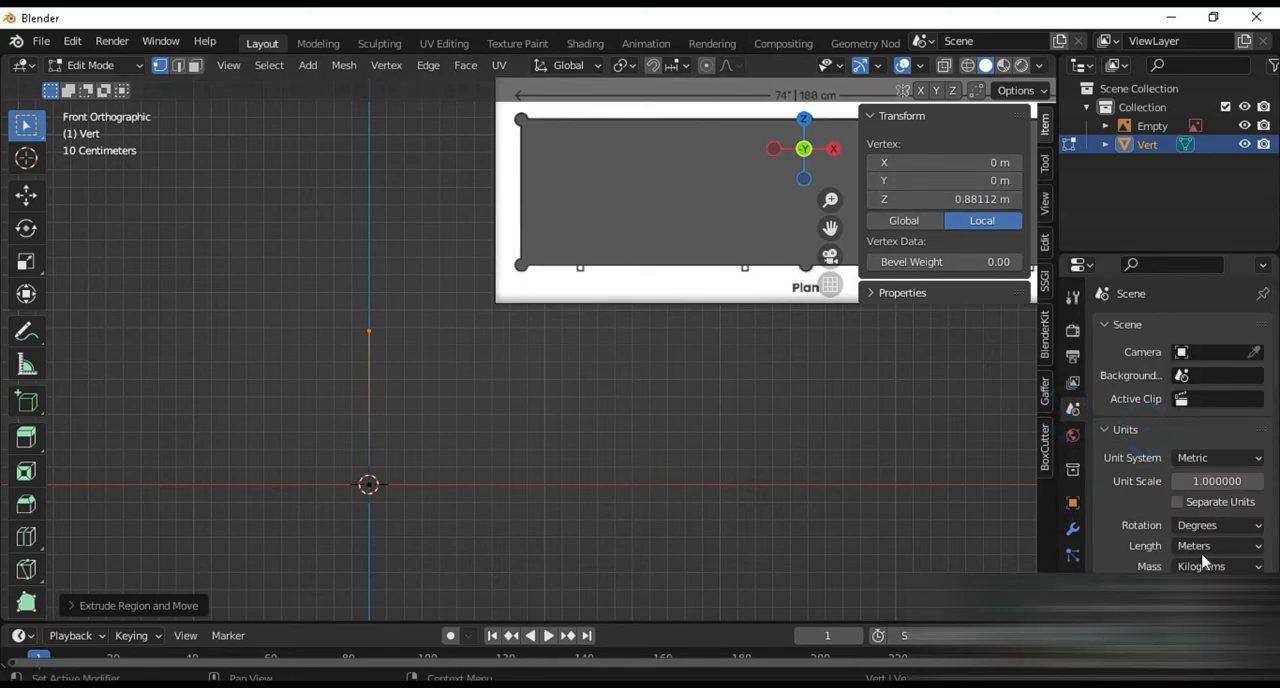
click(1200, 546)
click(1200, 463)
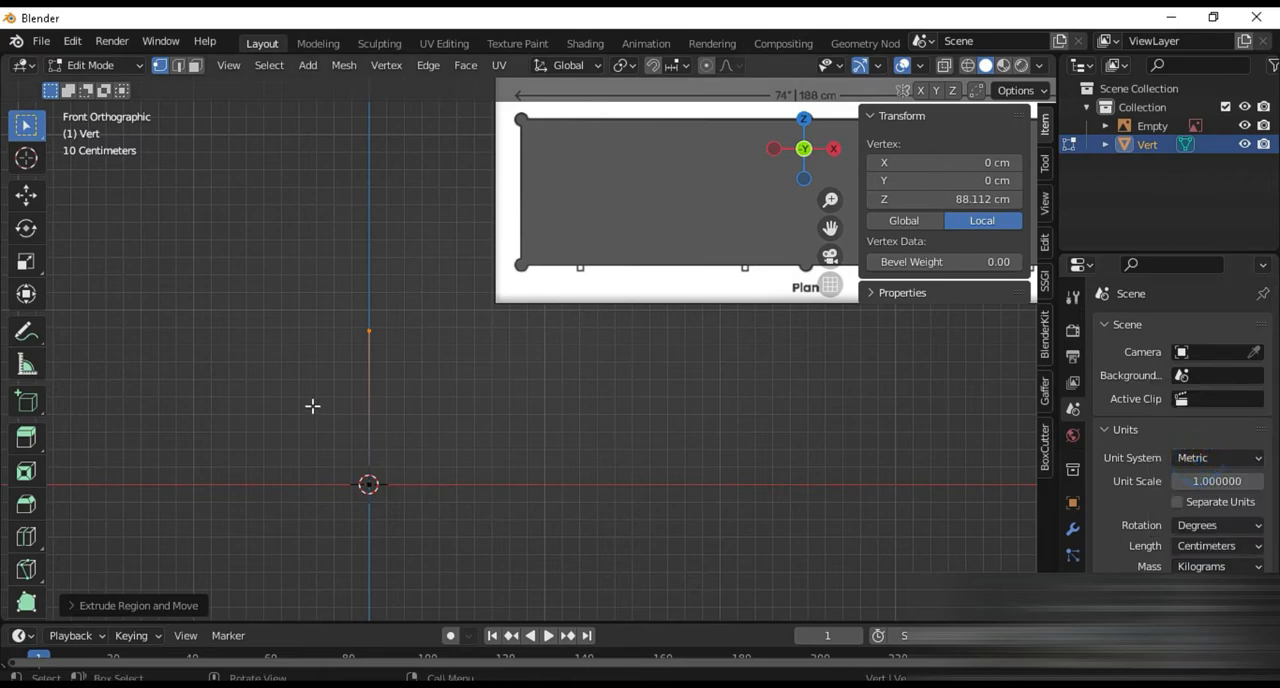
Set the upper vertex's Z coordinate to 81 cm
click(978, 200)
text(81)
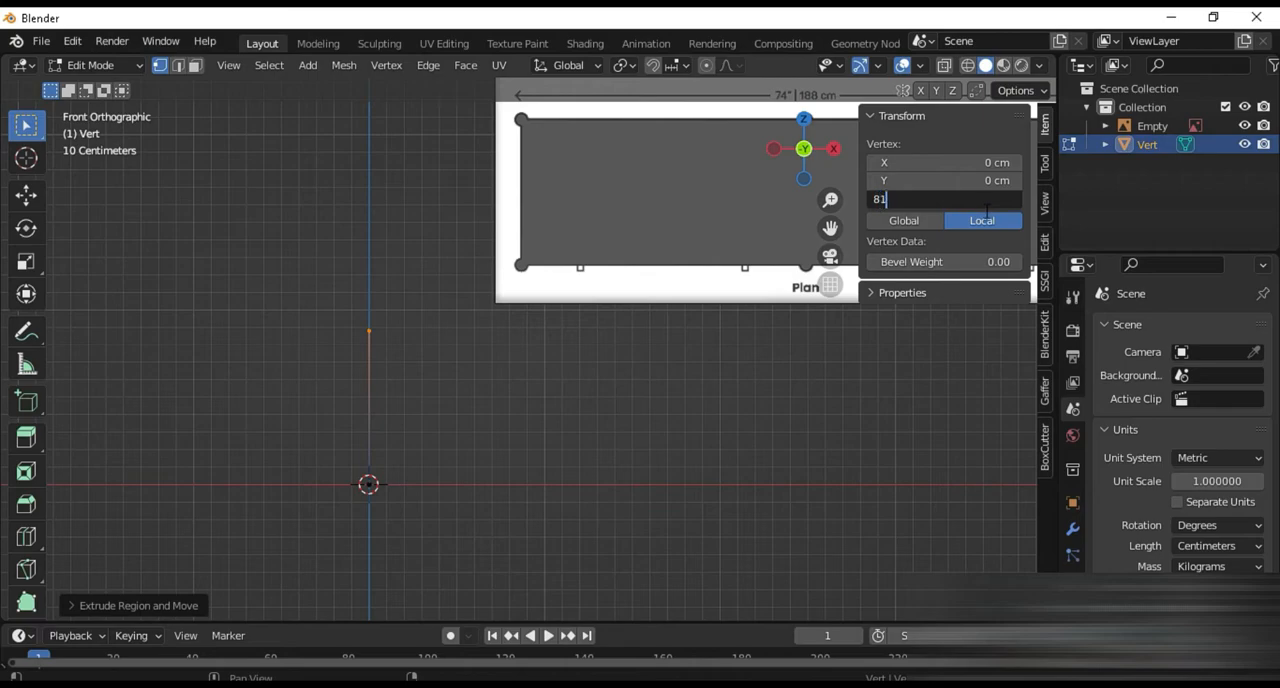
key(Return)
Extrude the origin vertex along X and set the new vertex's X coordinate to 188 cm
drag(317, 457, 470, 555)
key(e)
key(x)
click(734, 501)
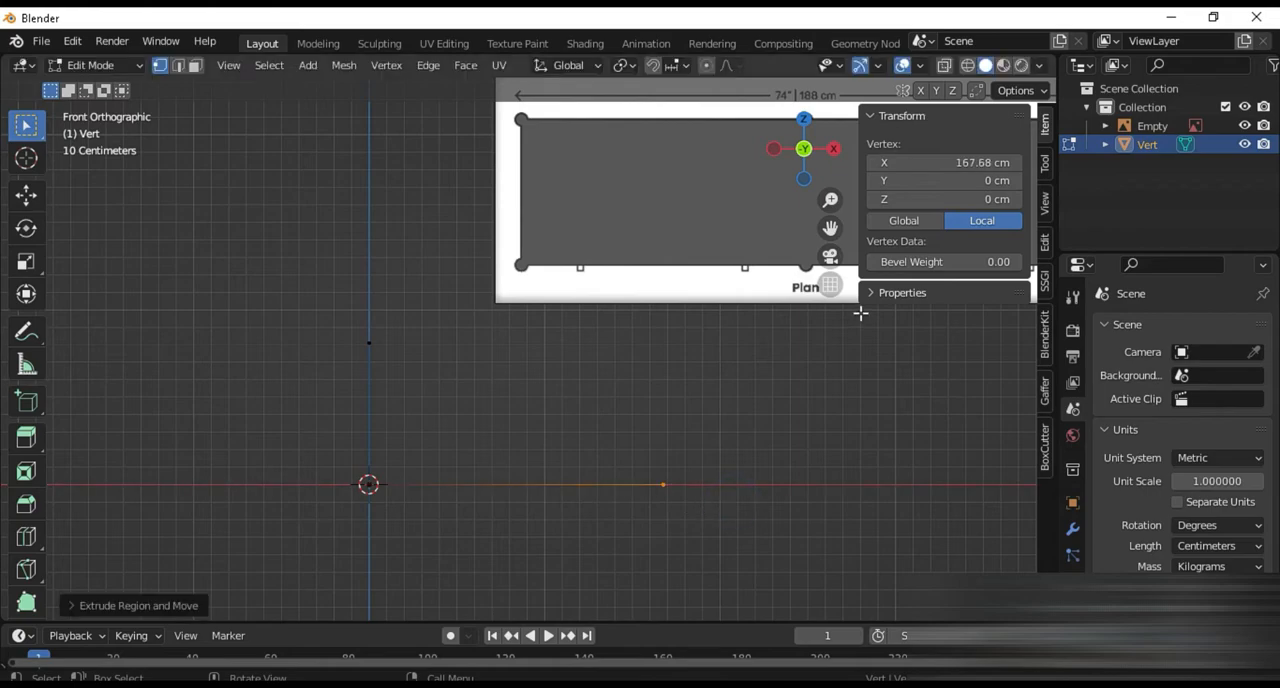
click(943, 162)
text(1)
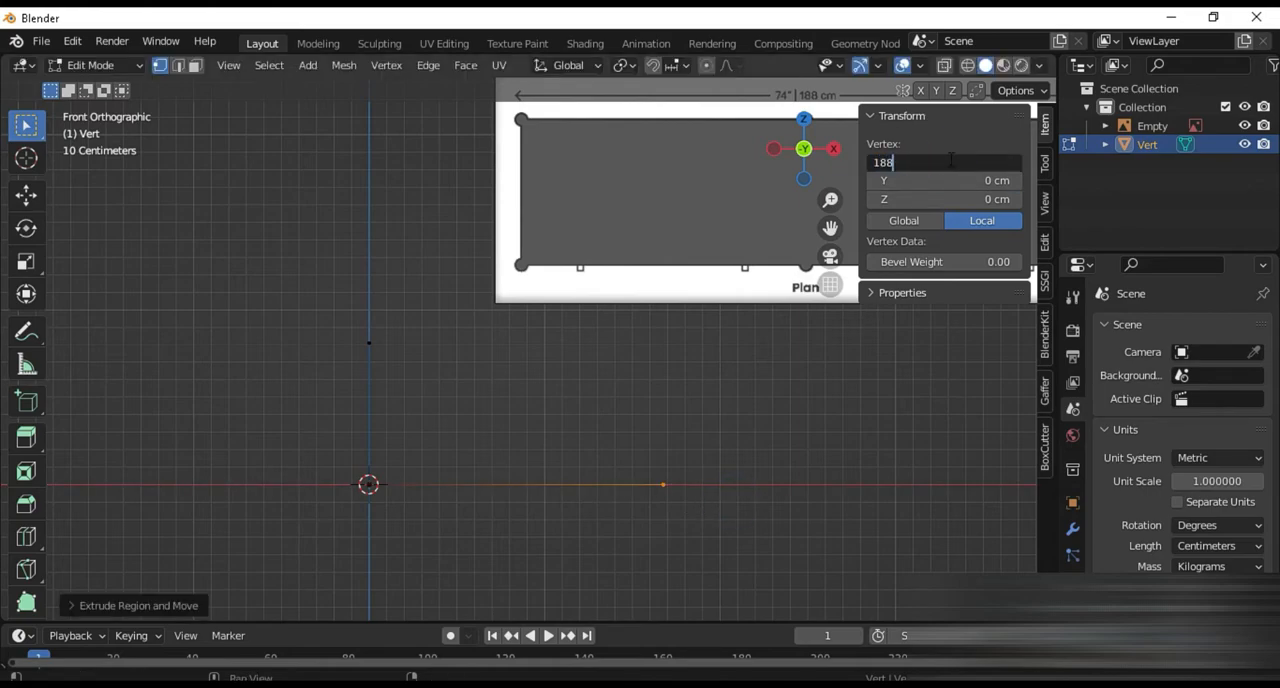
text(88)
key(Return)
Extrude the far end vertex of the base edge upward along Z and set its Z coordinate to 81 cm
shift+middle_drag(752, 391, 550, 472)
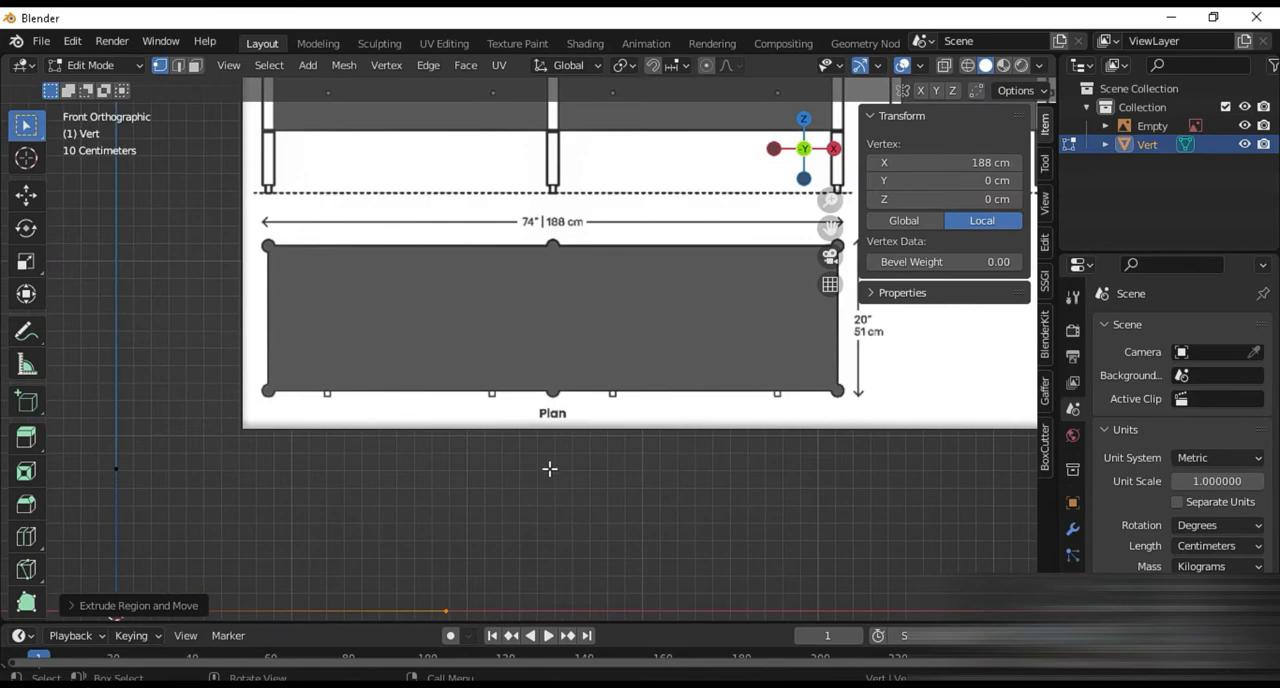
shift+middle_drag(565, 265, 306, 491)
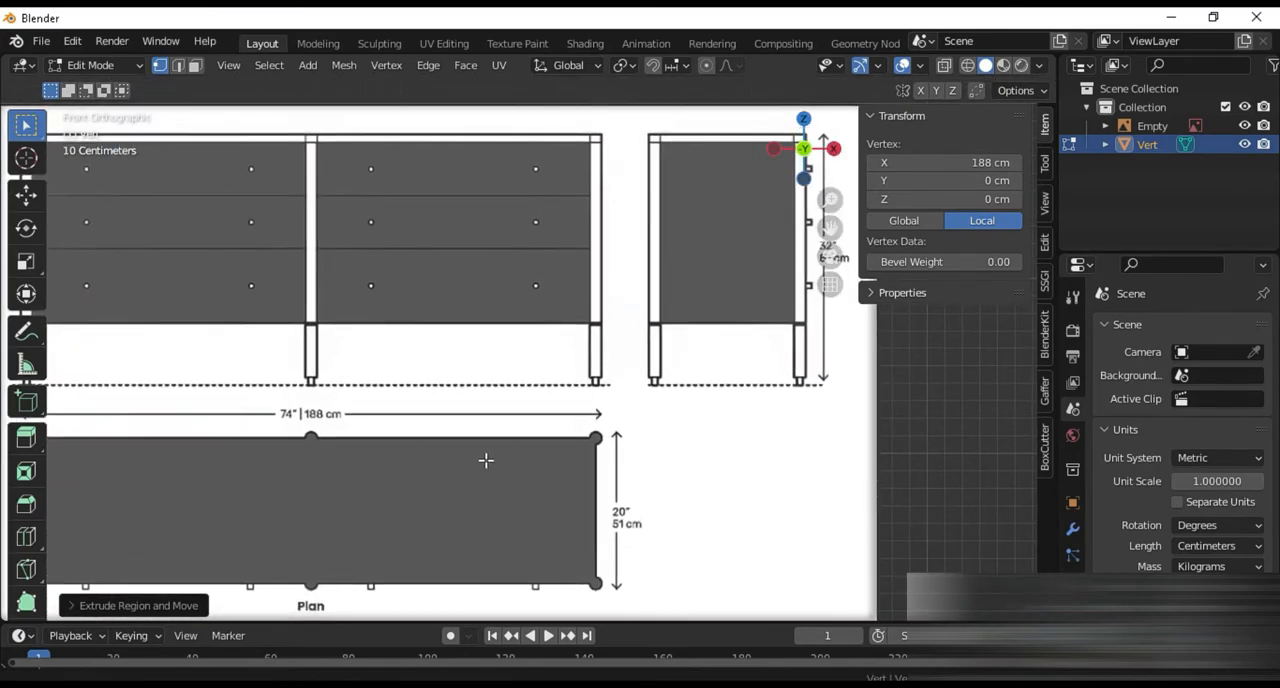
shift+middle_drag(480, 462, 855, 165)
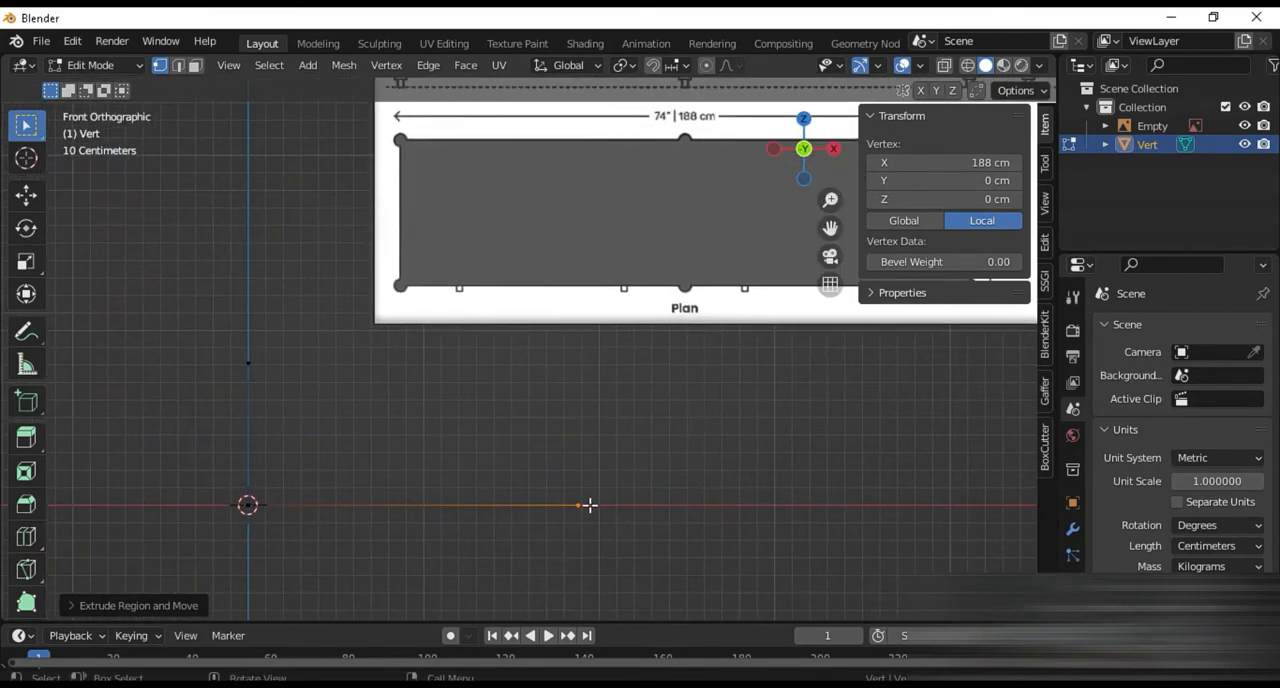
drag(553, 488, 627, 536)
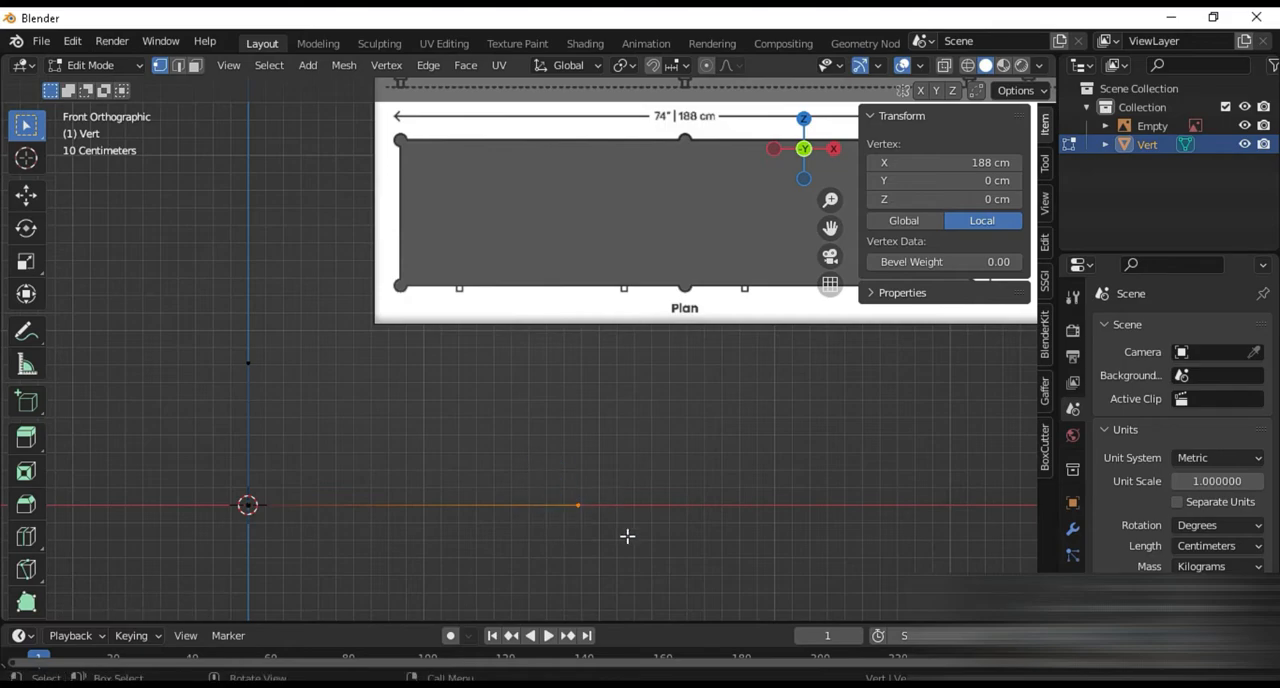
key(e)
key(z)
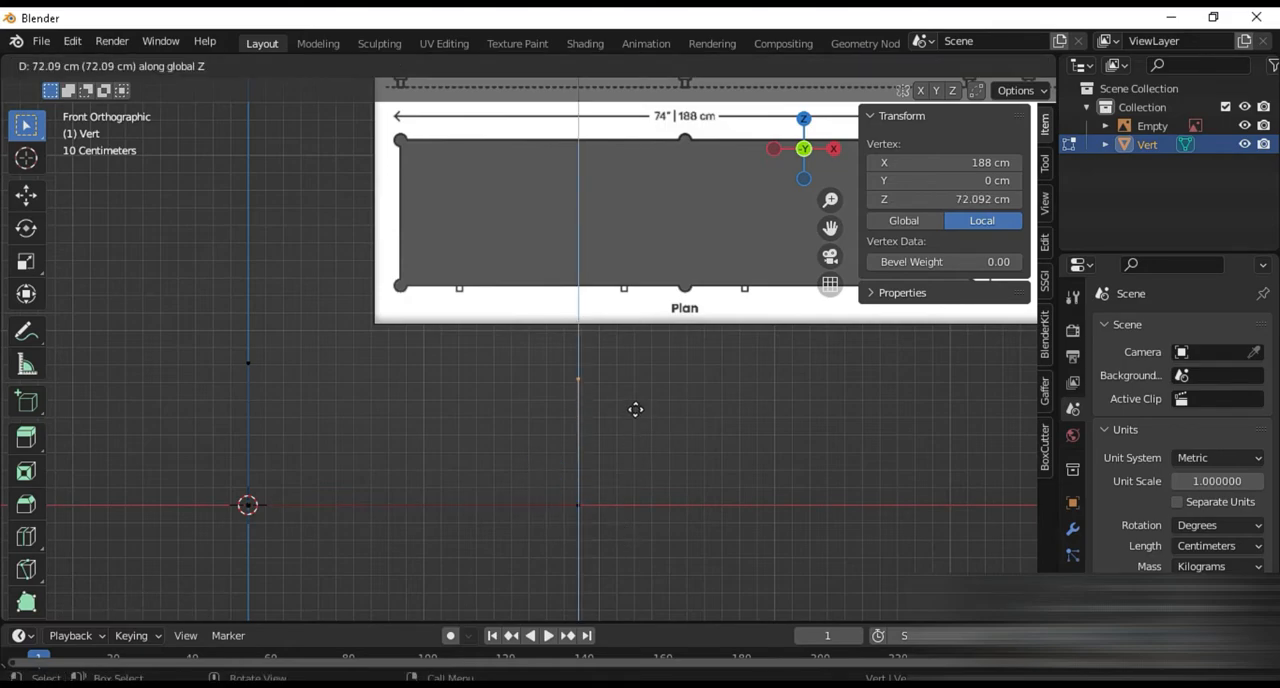
click(635, 410)
click(961, 200)
text(81)
key(Return)
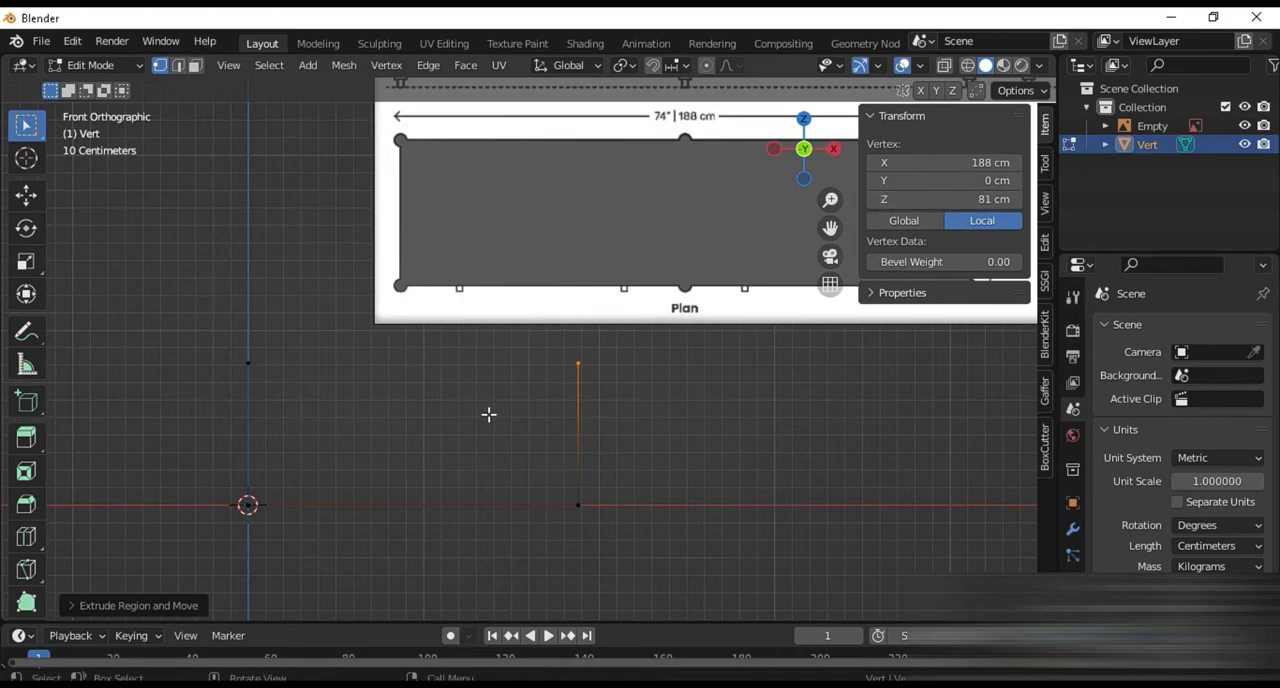
Leave mesh editing and move the reference image so the front view's lower-left corner sits near the world origin
key(Tab)
click(706, 179)
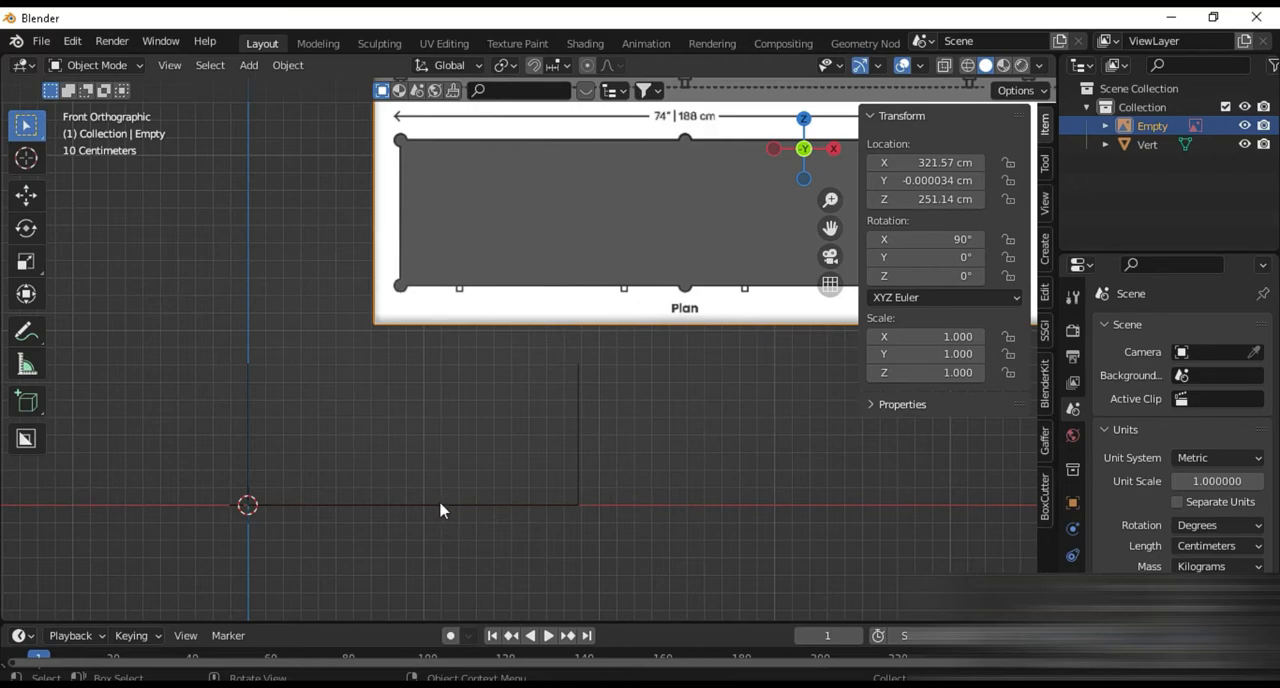
key(g)
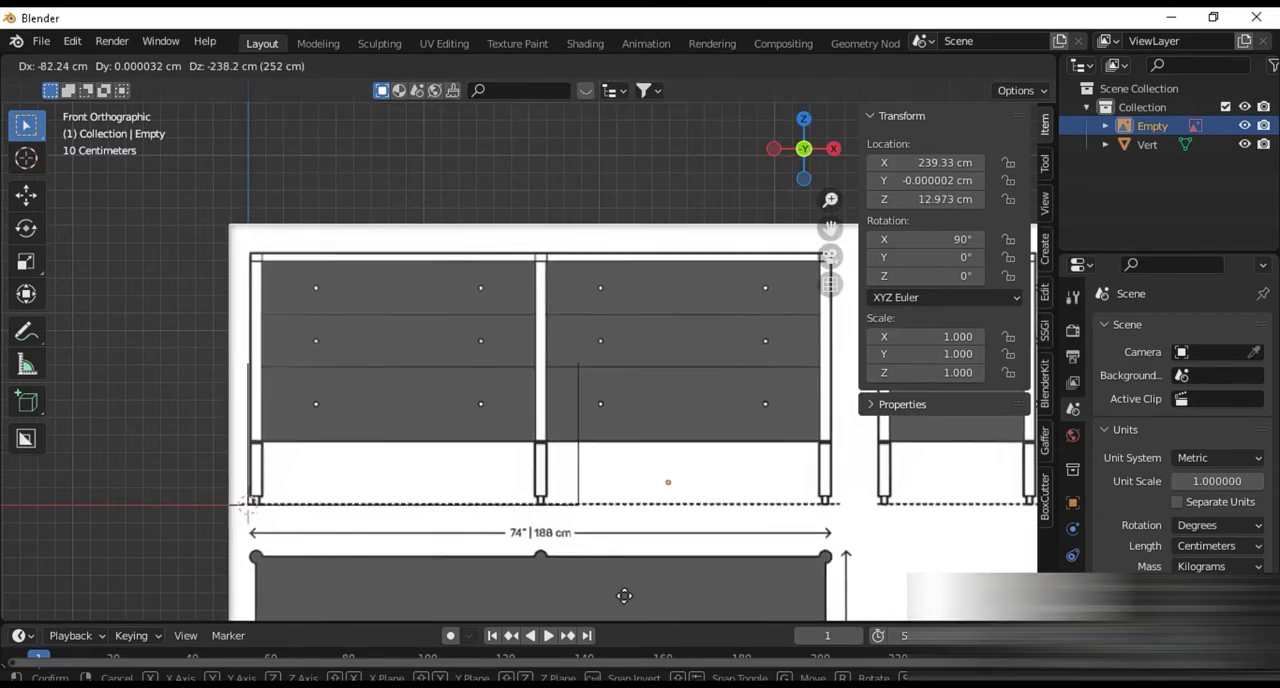
click(623, 597)
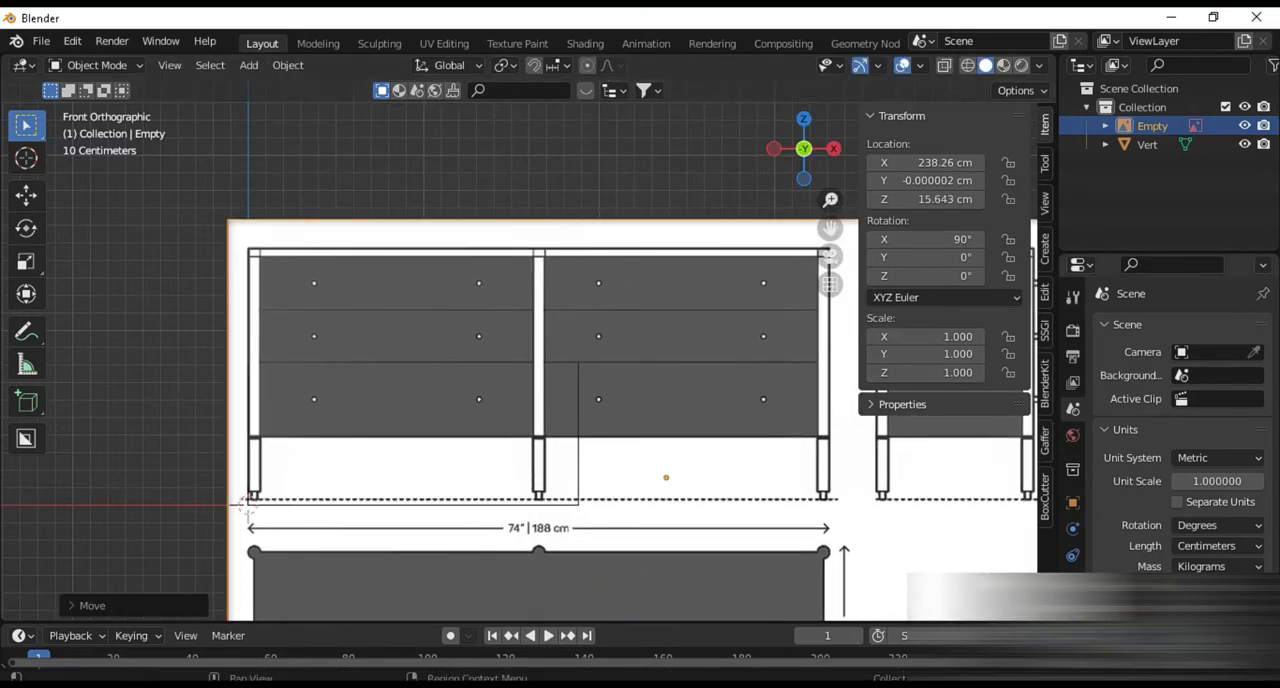
Turn on opacity for the reference image and set it to 0.4
click(1073, 555)
click(1168, 547)
click(1200, 551)
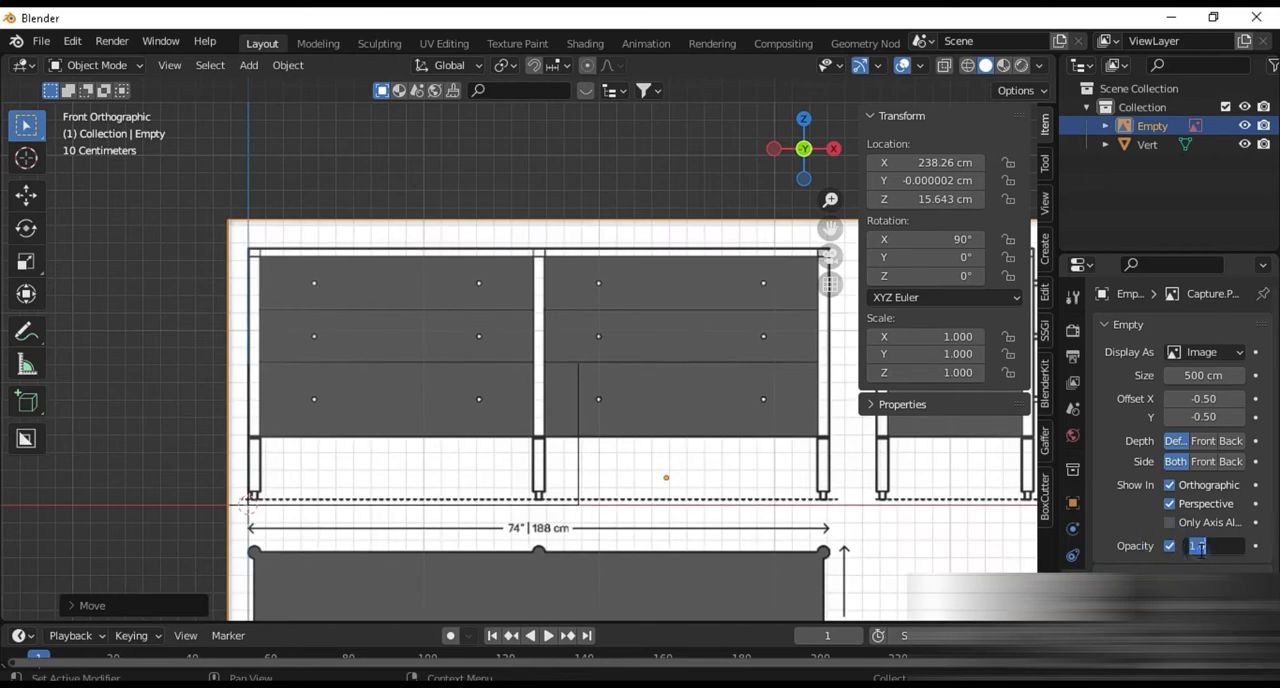
text(0.4)
key(Return)
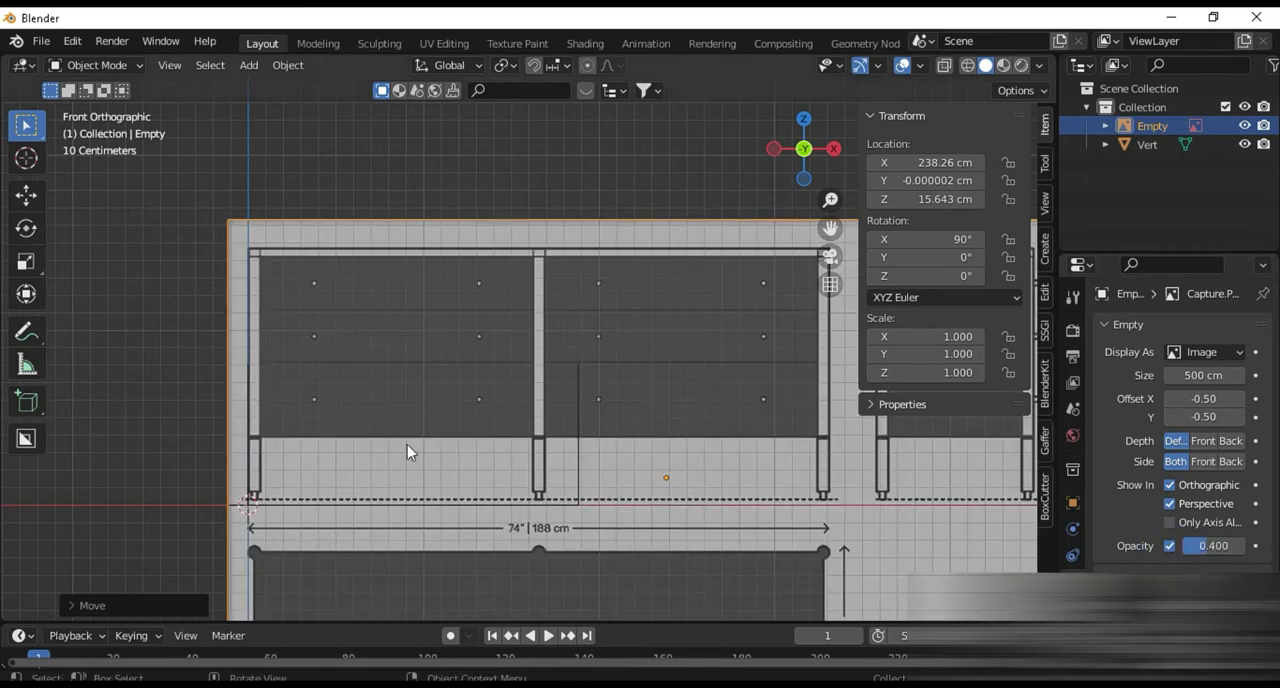
Lower the reference image along Z to about 13.3 cm, bringing the dresser's dotted floor line close to the X axis
scroll(378, 483, up, 4)
shift+middle_drag(364, 516, 695, 335)
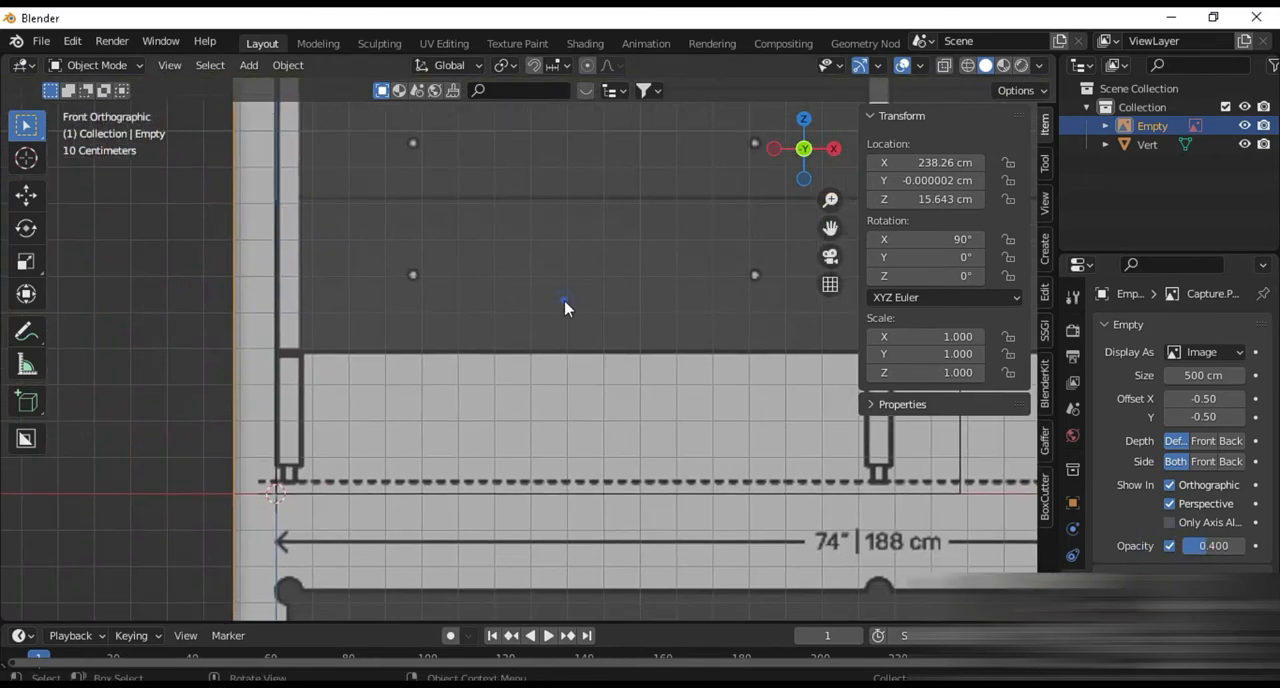
key(g)
key(z)
click(446, 364)
key(g)
key(x)
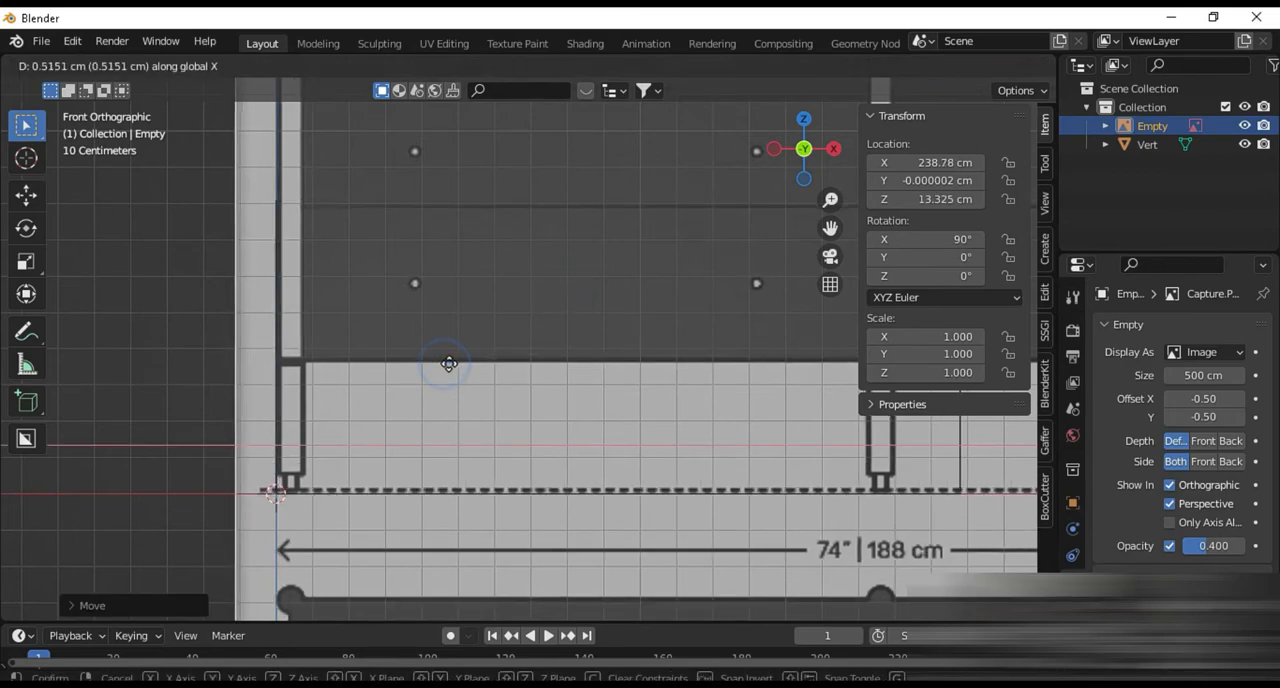
click(443, 366)
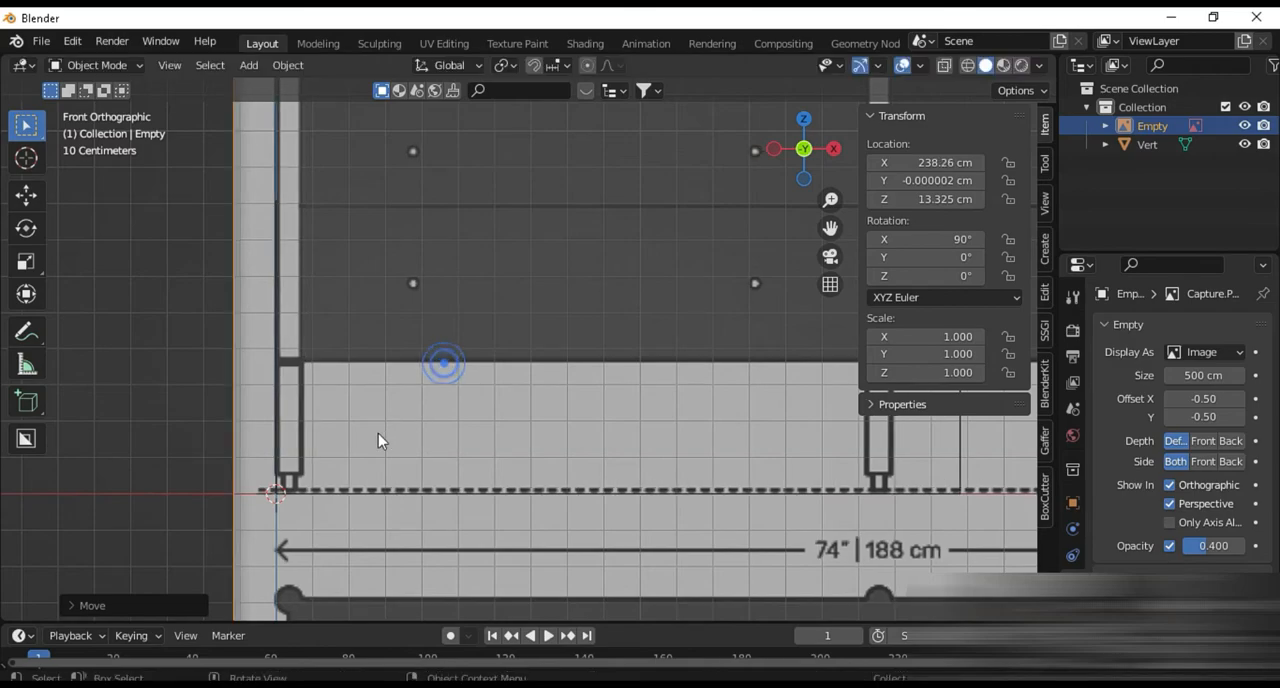
Fine-tune the reference image to about X 238.35 cm, Z 12.03 cm so the leg's outer edge and floor line meet at the origin
scroll(378, 441, up, 6)
click(582, 236)
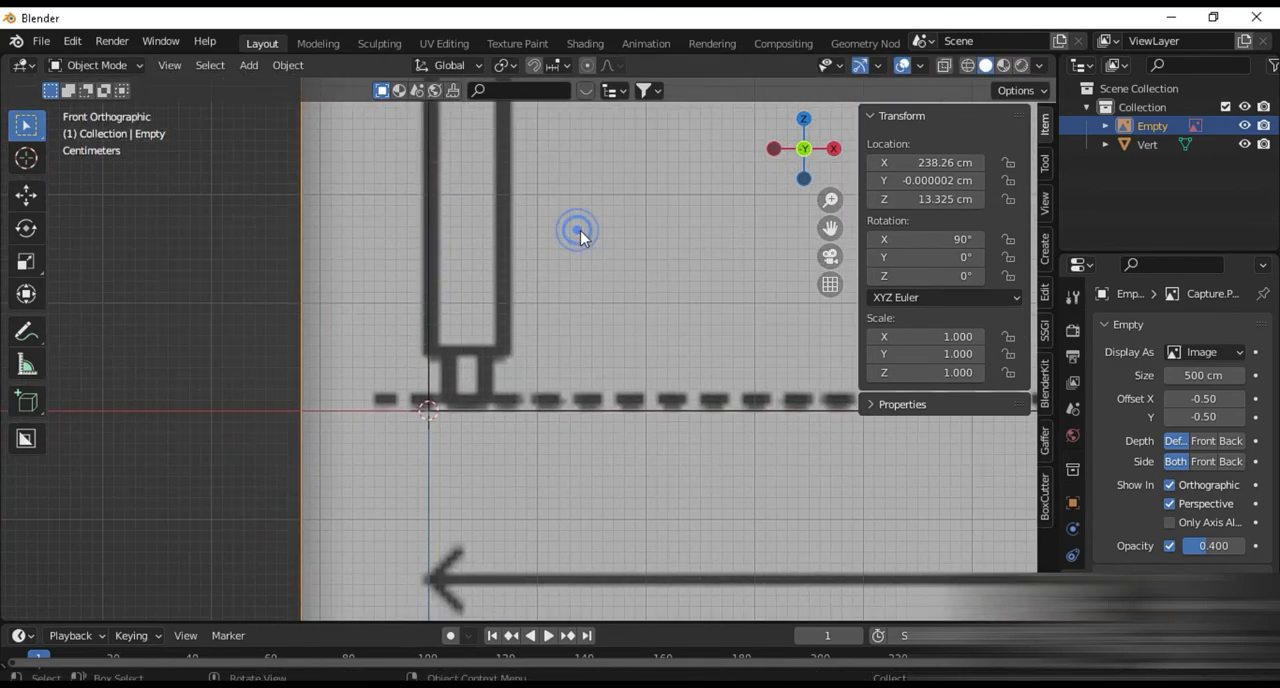
key(g)
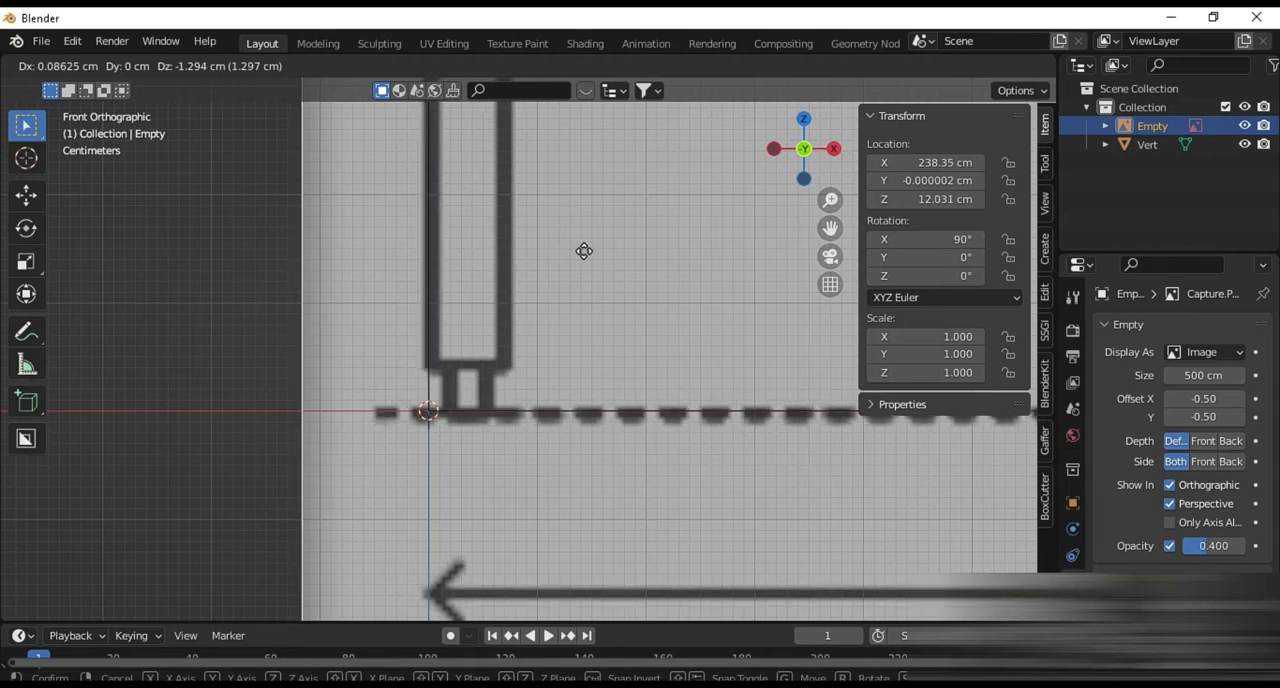
click(584, 251)
scroll(663, 260, down, 10)
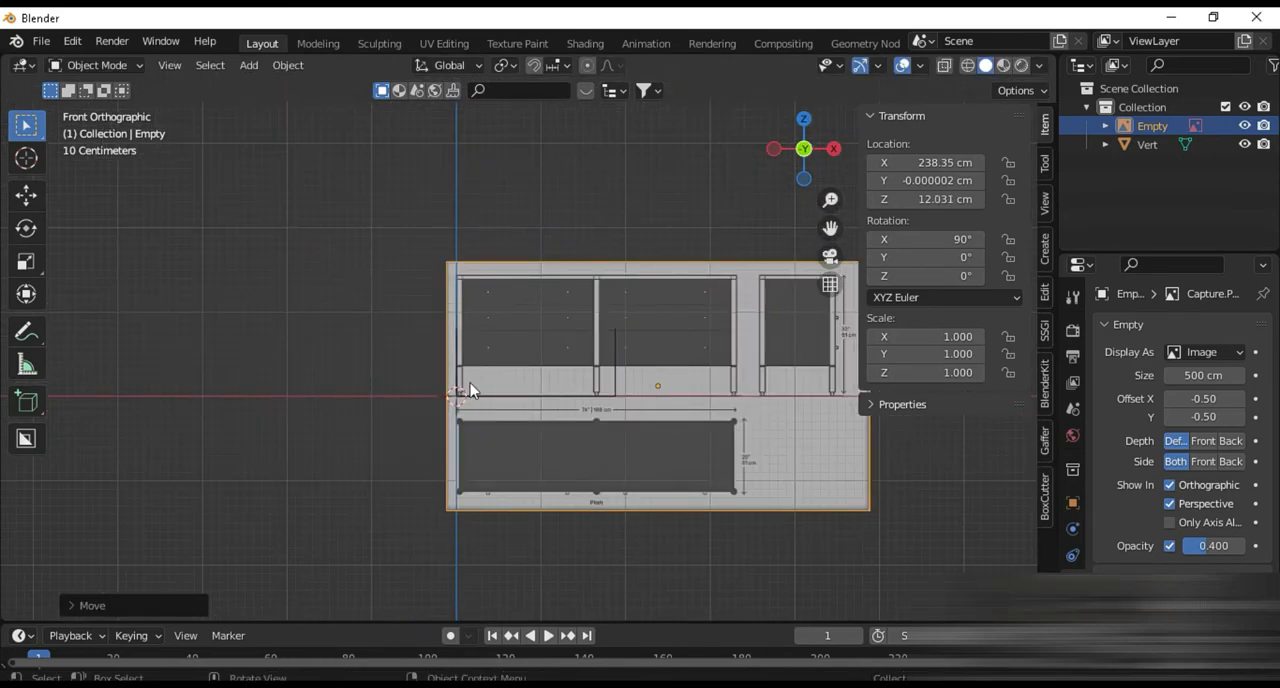
Snap the 3D cursor to the world origin and set the transform pivot point to 3D Cursor
scroll(415, 430, up, 2)
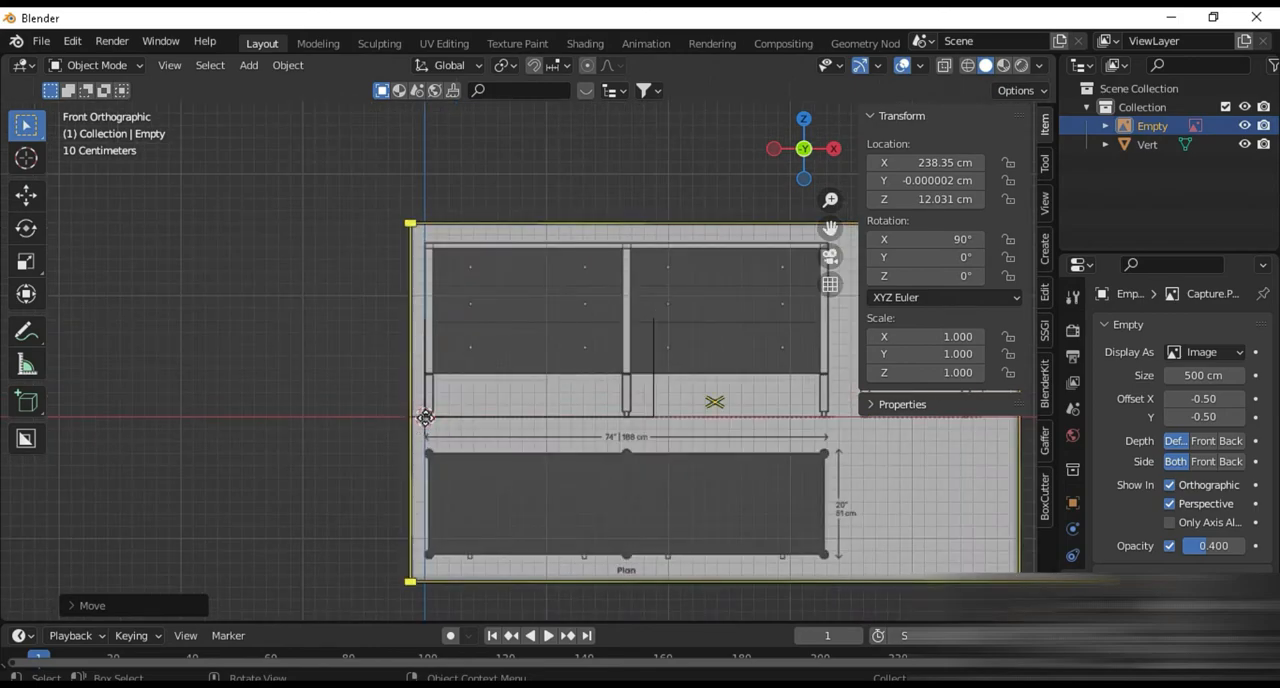
key(shift+s)
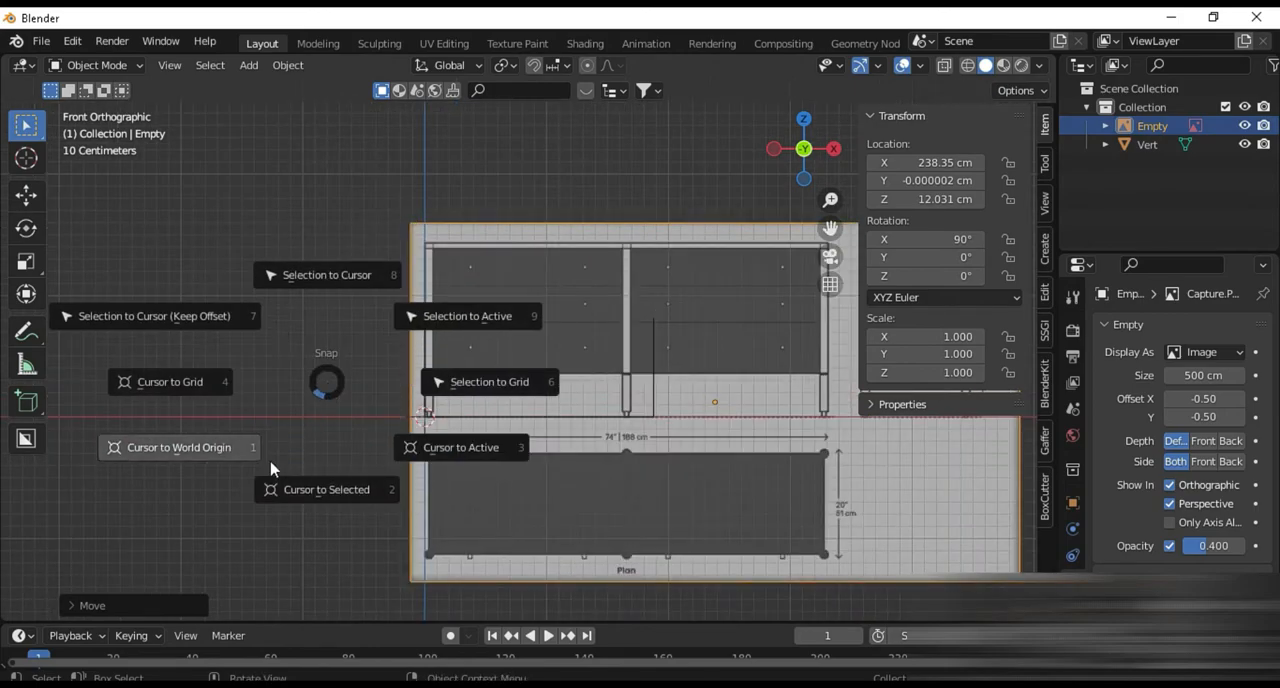
click(207, 456)
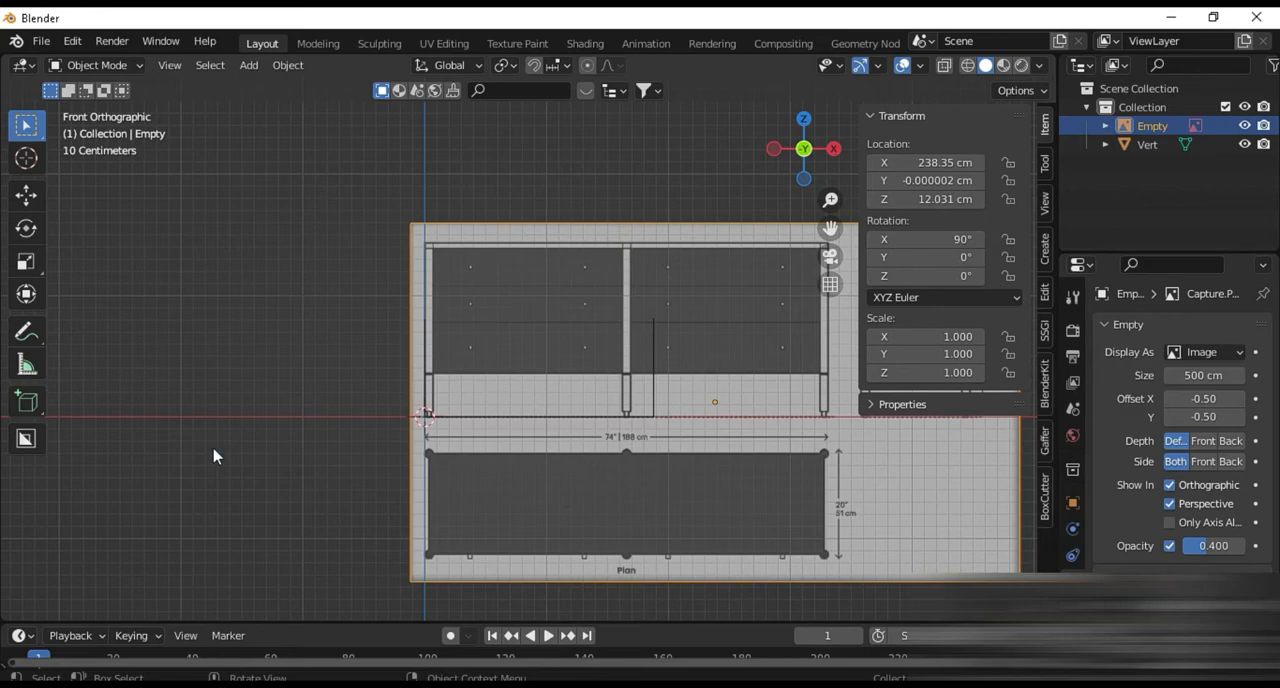
key(period)
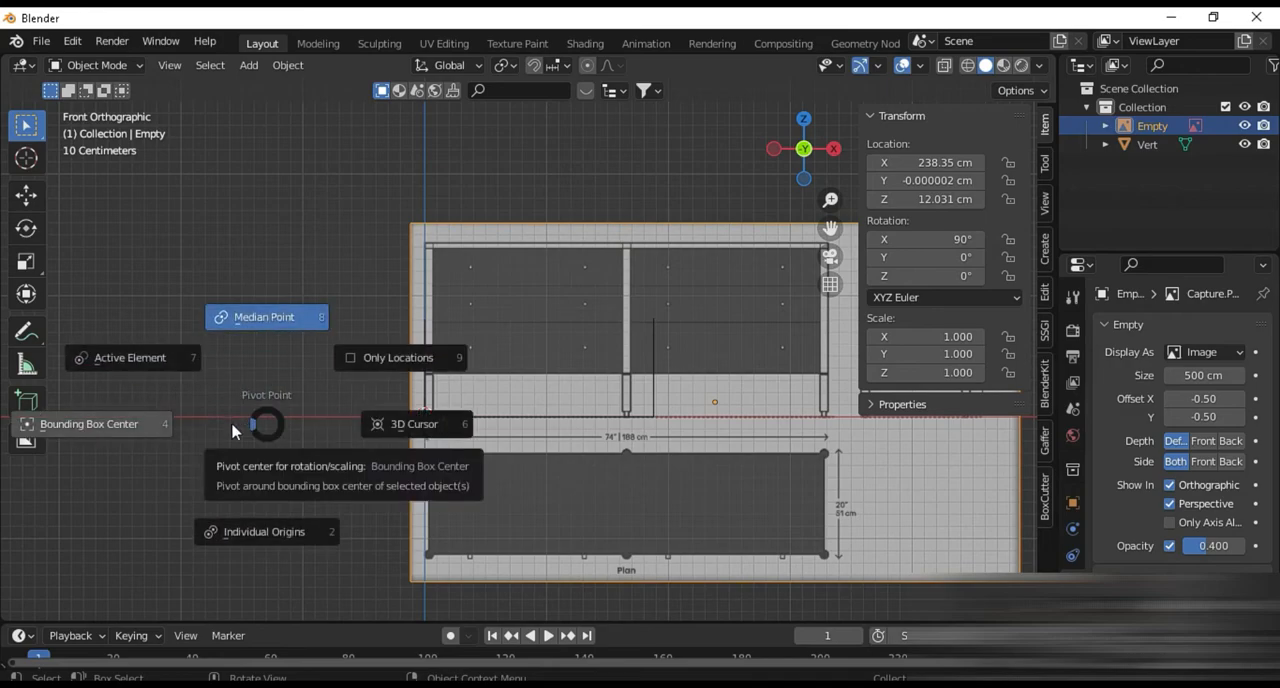
click(445, 430)
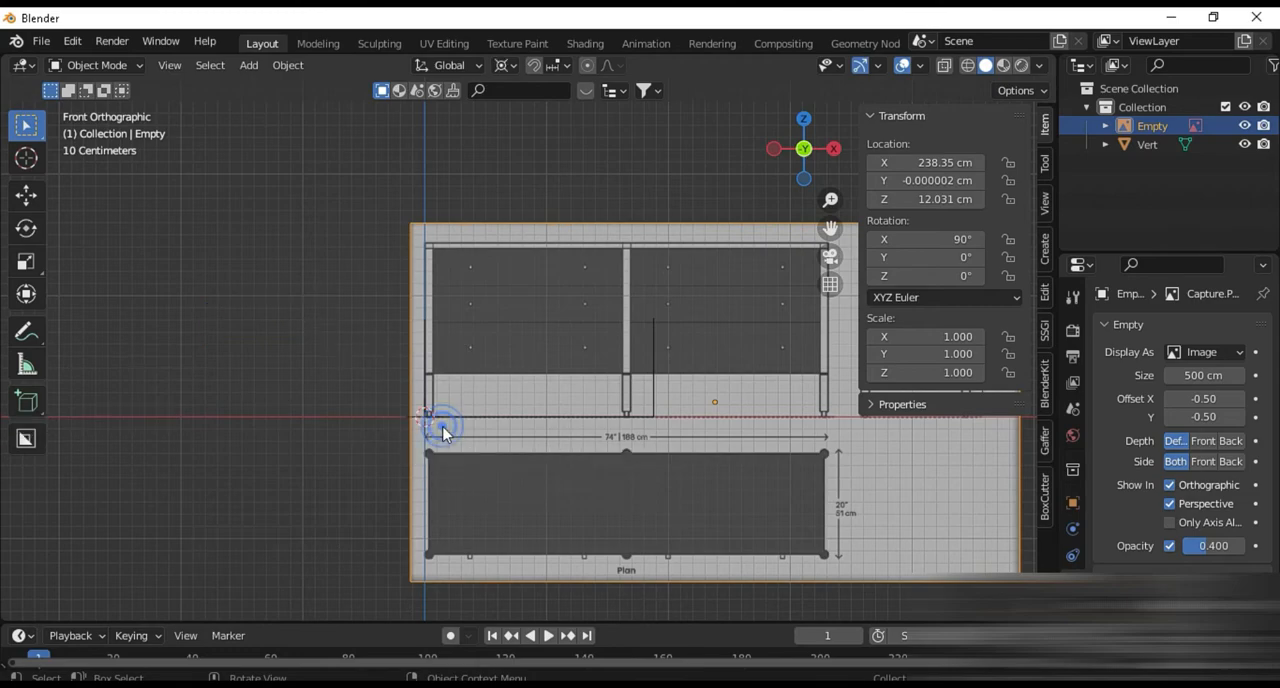
scroll(590, 377, down, 5)
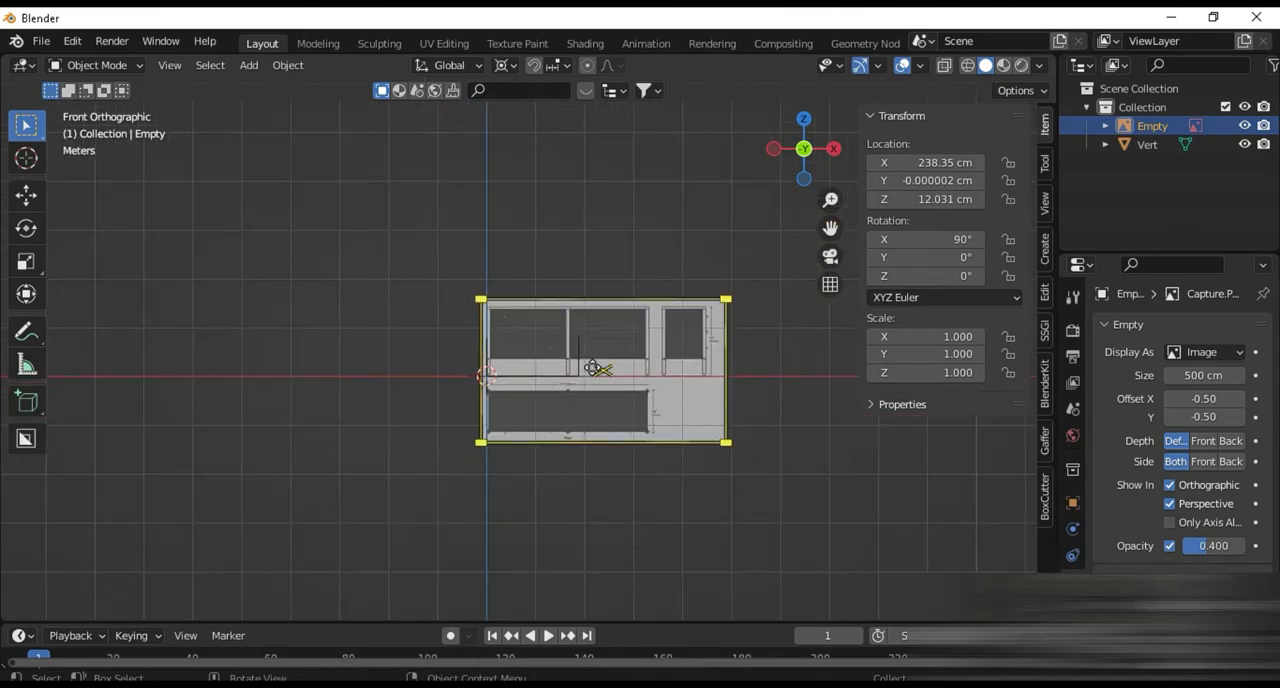
click(507, 65)
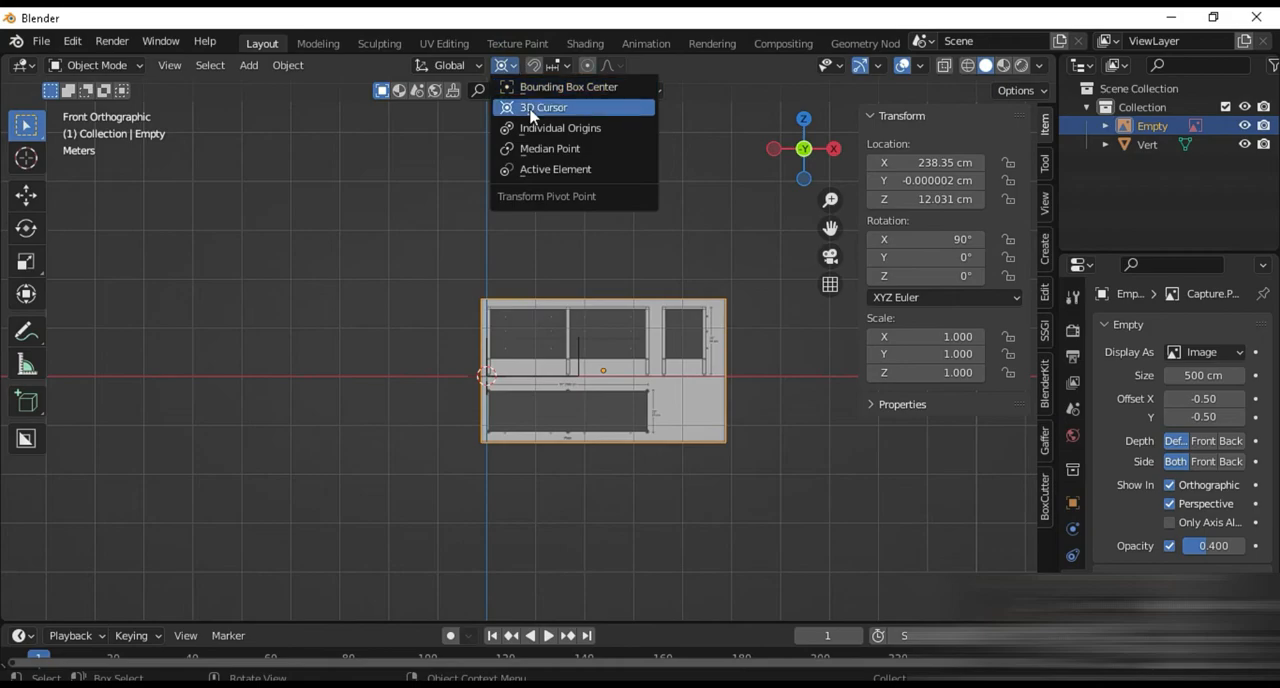
click(529, 107)
Scale the reference image down from the origin to about 0.566 so the front view roughly fits the guide outline
scroll(625, 345, up, 7)
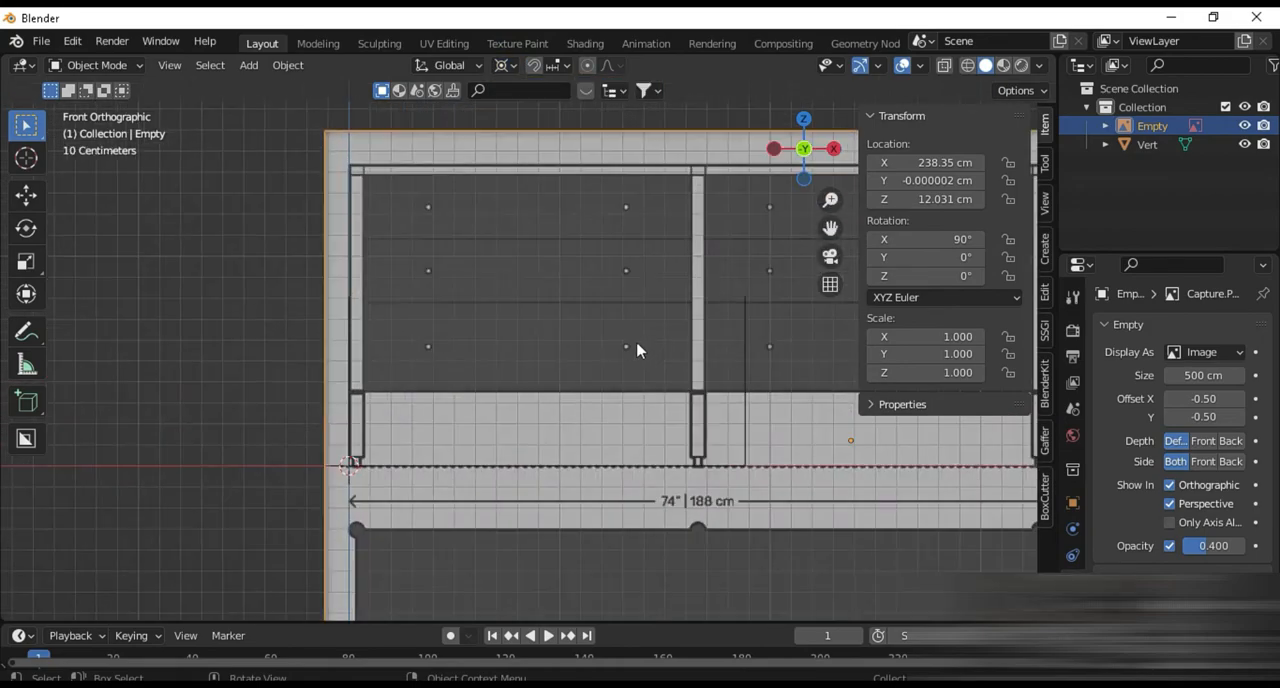
key(s)
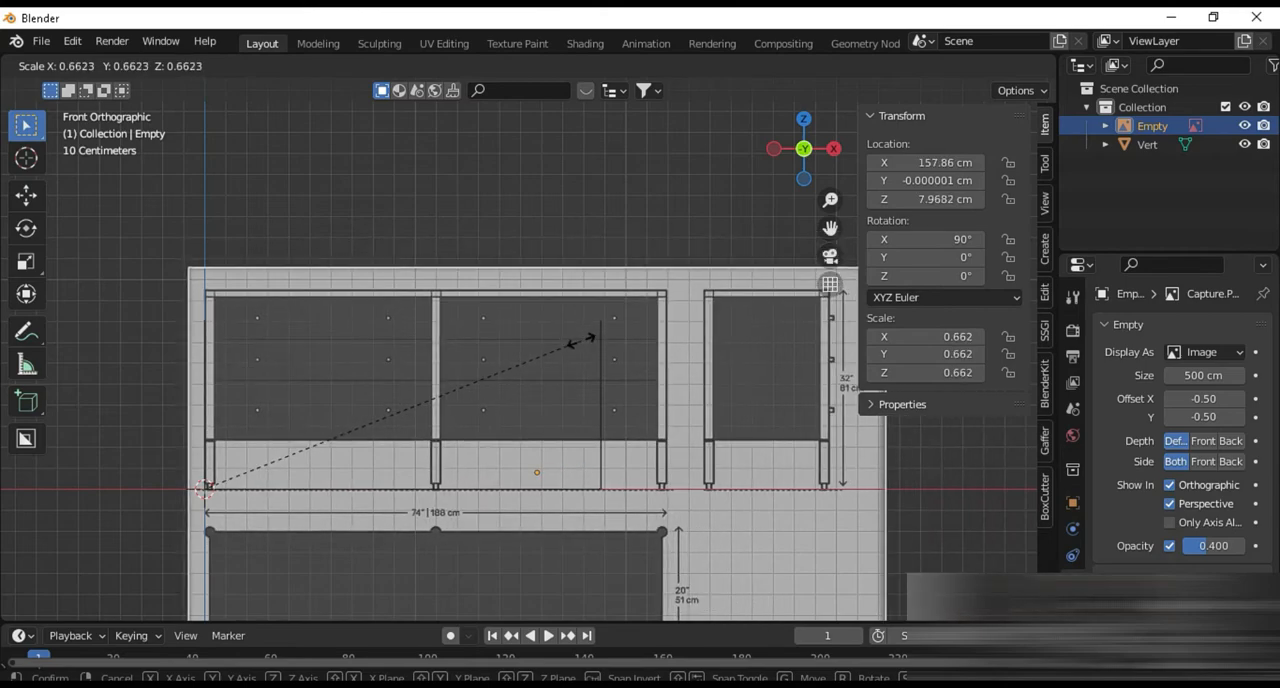
click(526, 361)
scroll(554, 497, up, 5)
scroll(554, 497, down, 3)
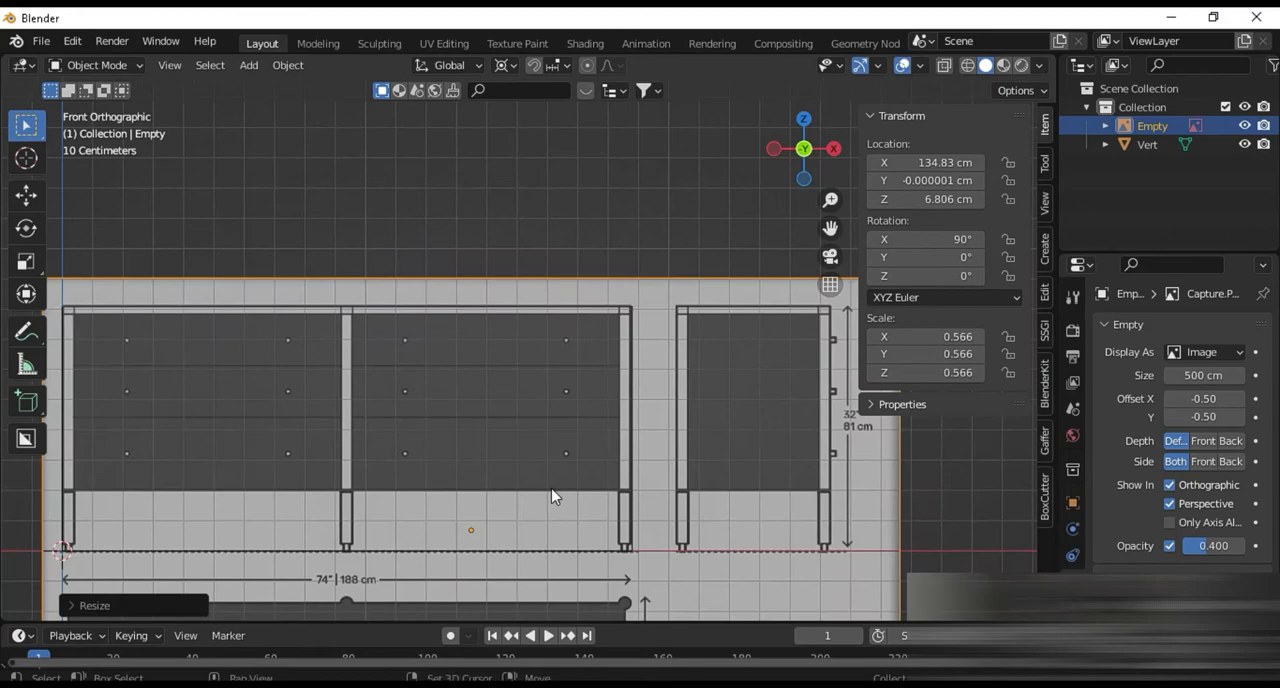
Rescale the reference image to about 0.567 so the front view's upper-right corner meets the guide's right edge
shift+middle_drag(554, 497, 541, 472)
shift+middle_drag(620, 392, 366, 556)
scroll(387, 475, up, 4)
shift+middle_drag(387, 475, 713, 204)
scroll(547, 410, up, 5)
scroll(547, 410, up, 1)
shift+middle_drag(568, 300, 533, 490)
scroll(489, 375, up, 4)
click(489, 340)
click(476, 332)
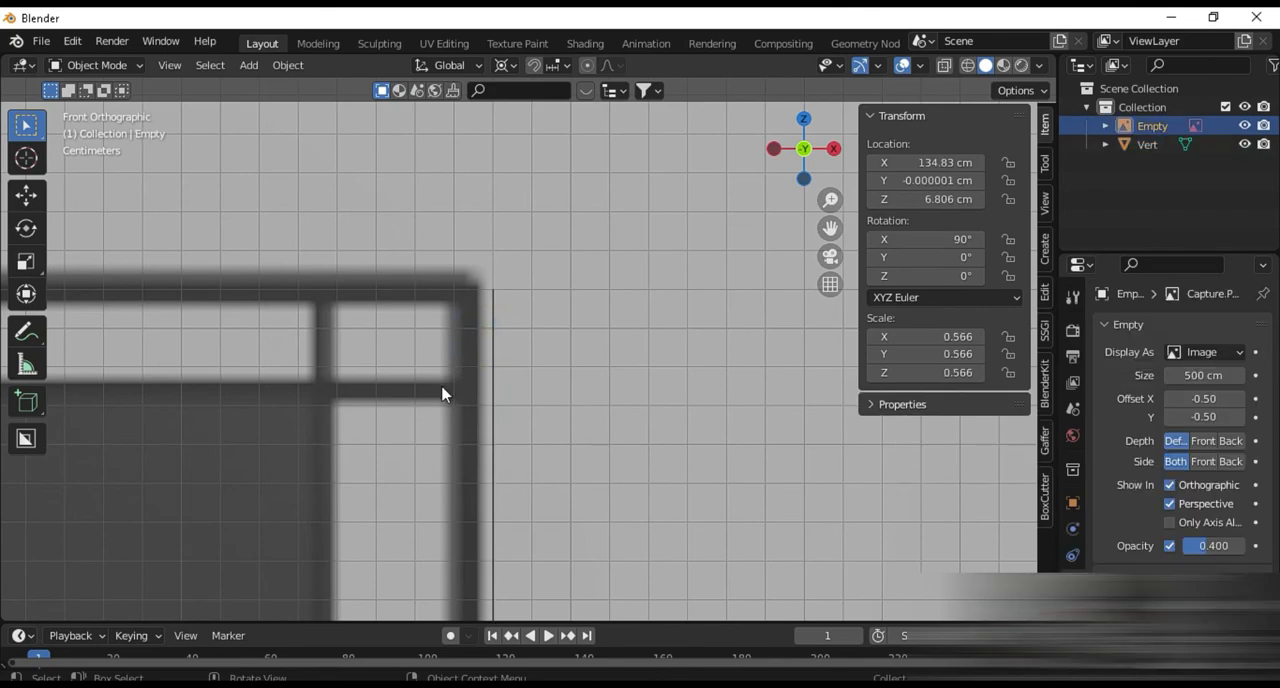
key(s)
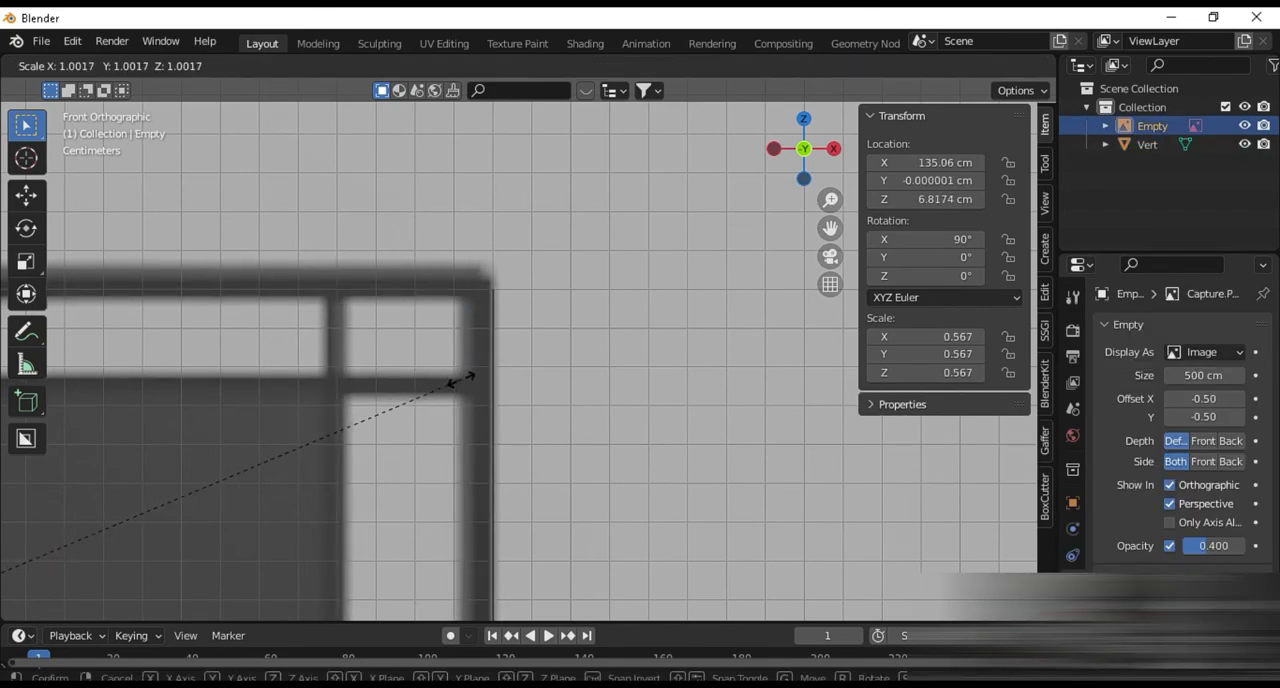
click(460, 380)
Examine the dresser's lower corners, front view and side view for alignment with the guide outline
scroll(473, 412, down, 2)
shift+middle_drag(472, 404, 459, 151)
scroll(458, 390, up, 4)
click(316, 366)
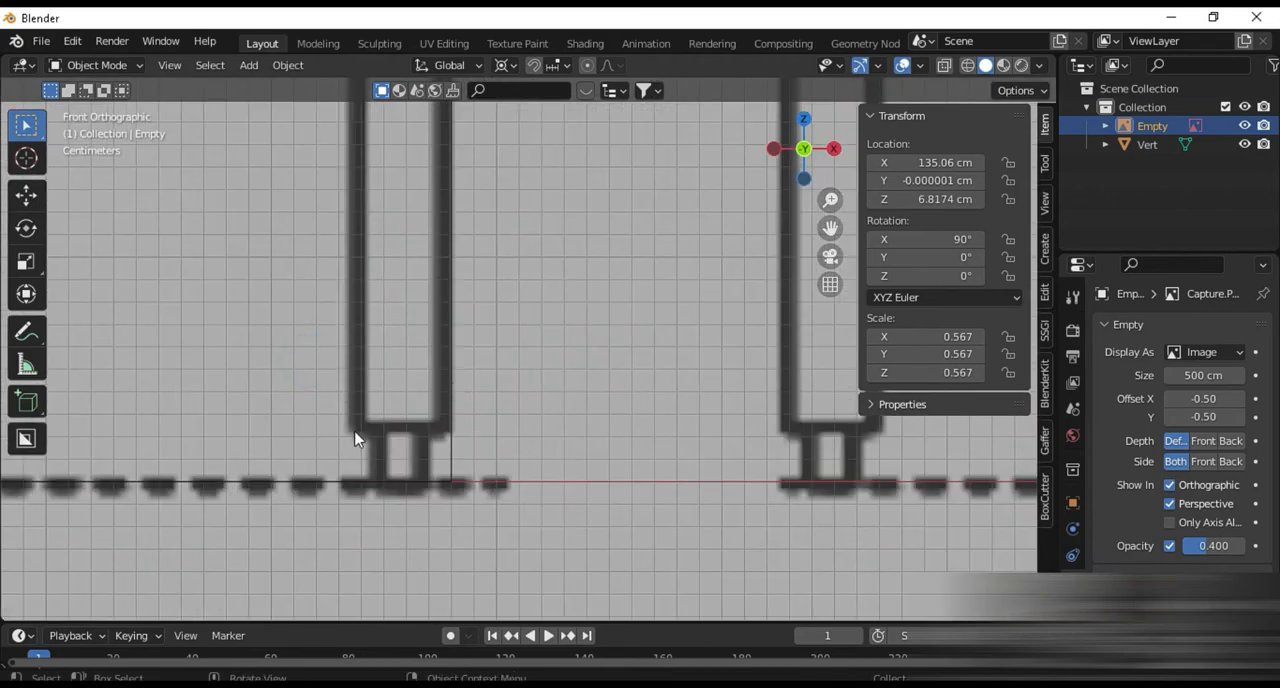
scroll(354, 437, down, 5)
shift+middle_drag(323, 441, 876, 422)
scroll(680, 385, up, 7)
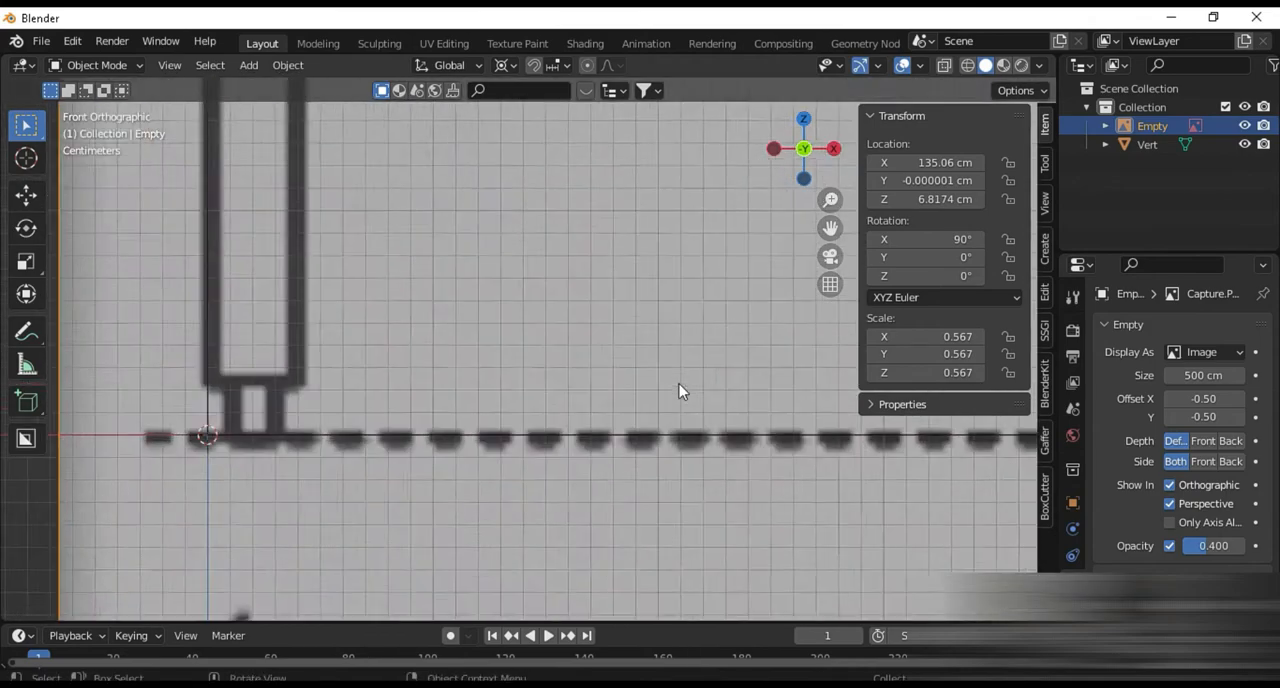
scroll(162, 409, down, 2)
shift+middle_drag(258, 470, 5, 620)
shift+middle_drag(655, 295, 423, 206)
scroll(474, 334, up, 5)
scroll(465, 332, down, 4)
click(381, 258)
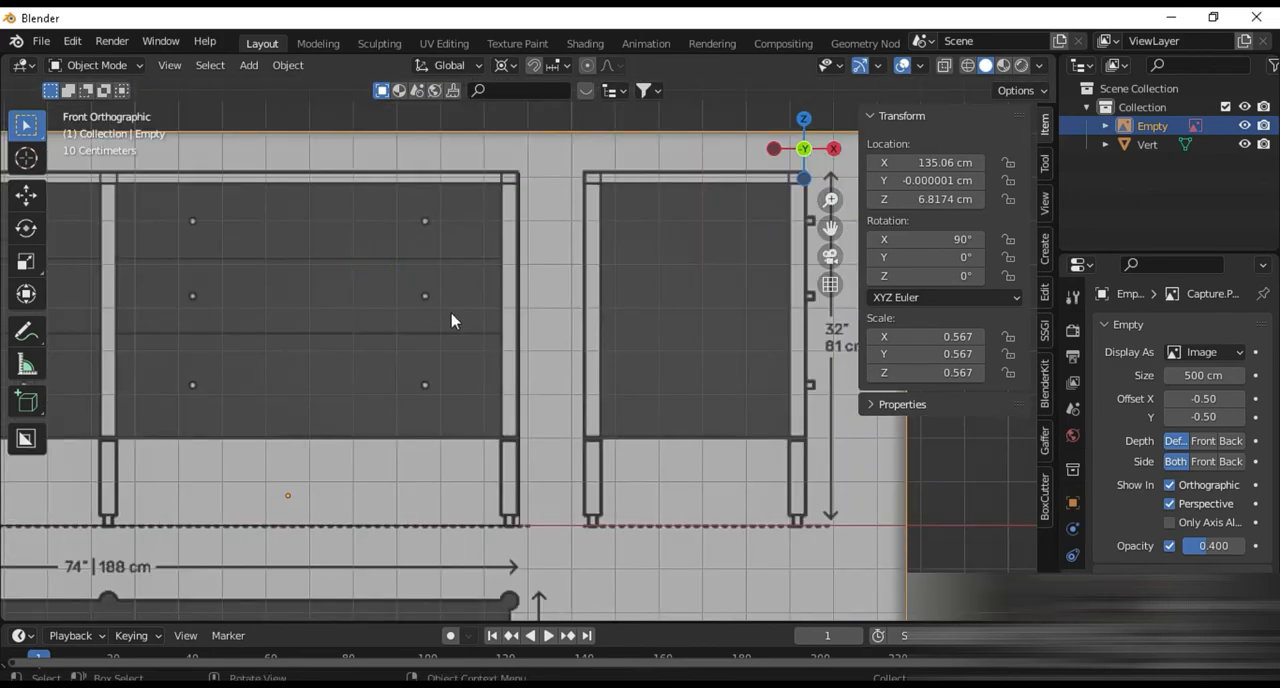
shift+middle_drag(794, 375, 643, 420)
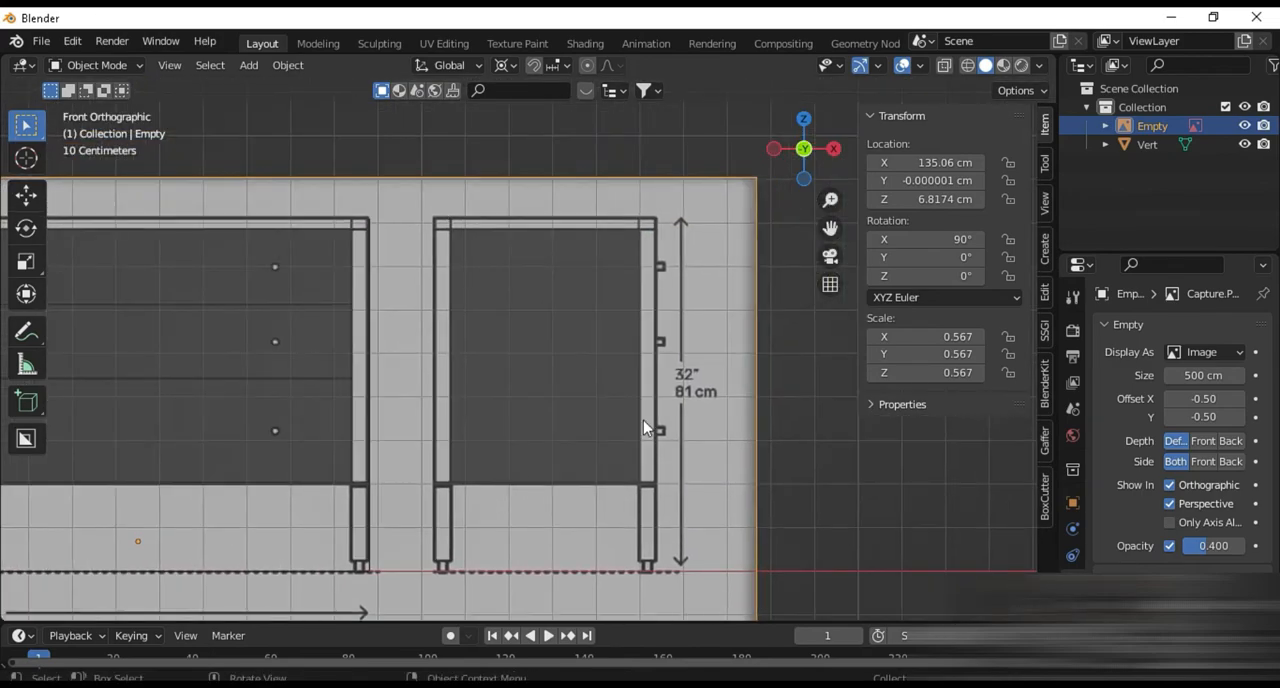
Select the guide outline and check its upper-right vertex and lower-right corner against the front view
click(370, 300)
scroll(409, 346, up, 5)
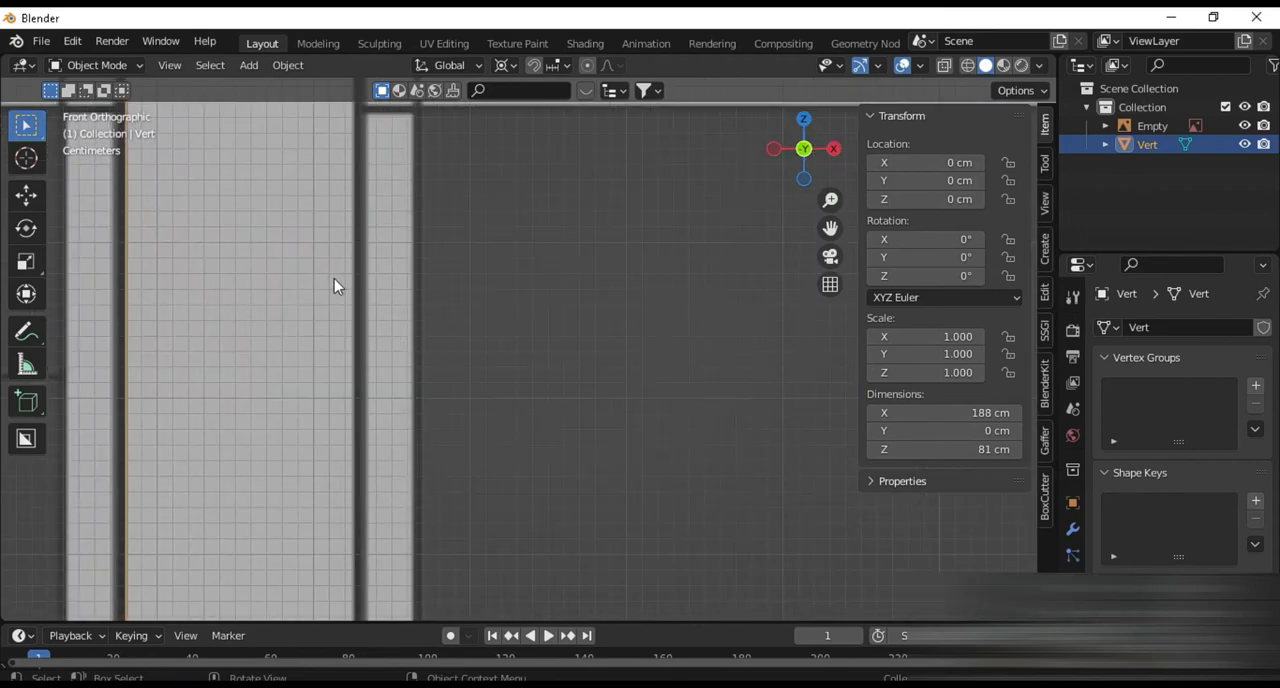
scroll(335, 280, down, 4)
key(Tab)
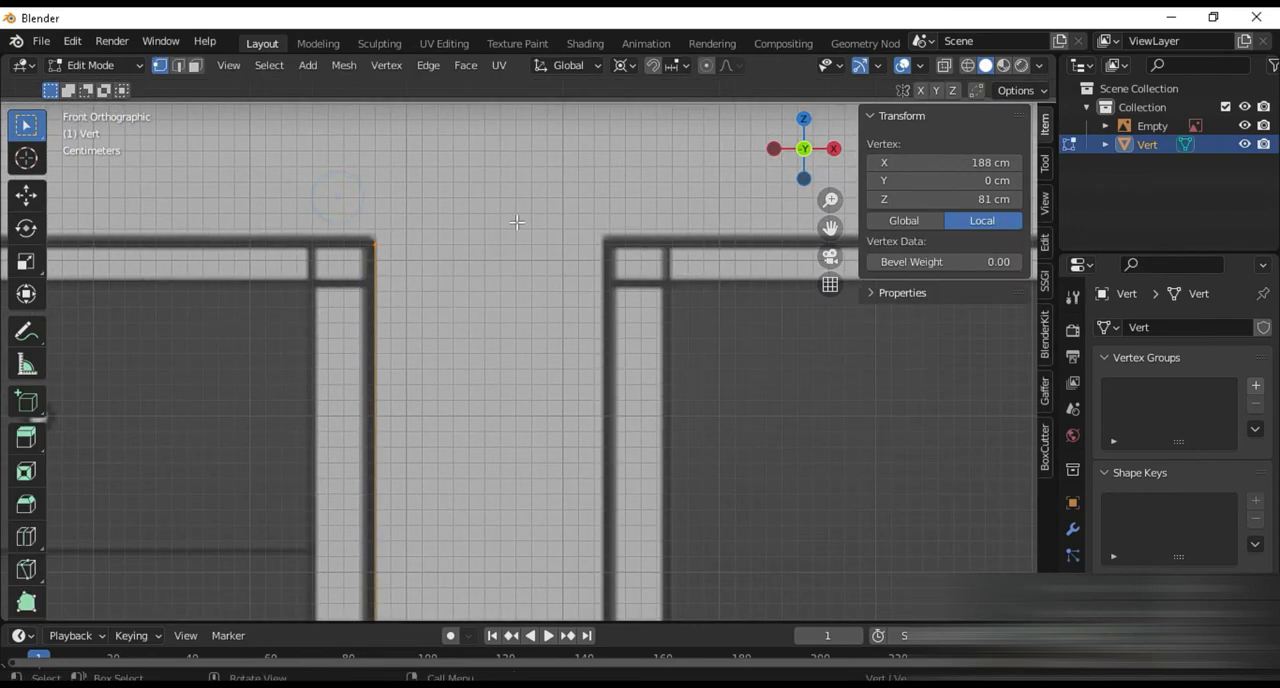
key(Tab)
scroll(503, 400, down, 5)
shift+middle_drag(503, 466, 663, 554)
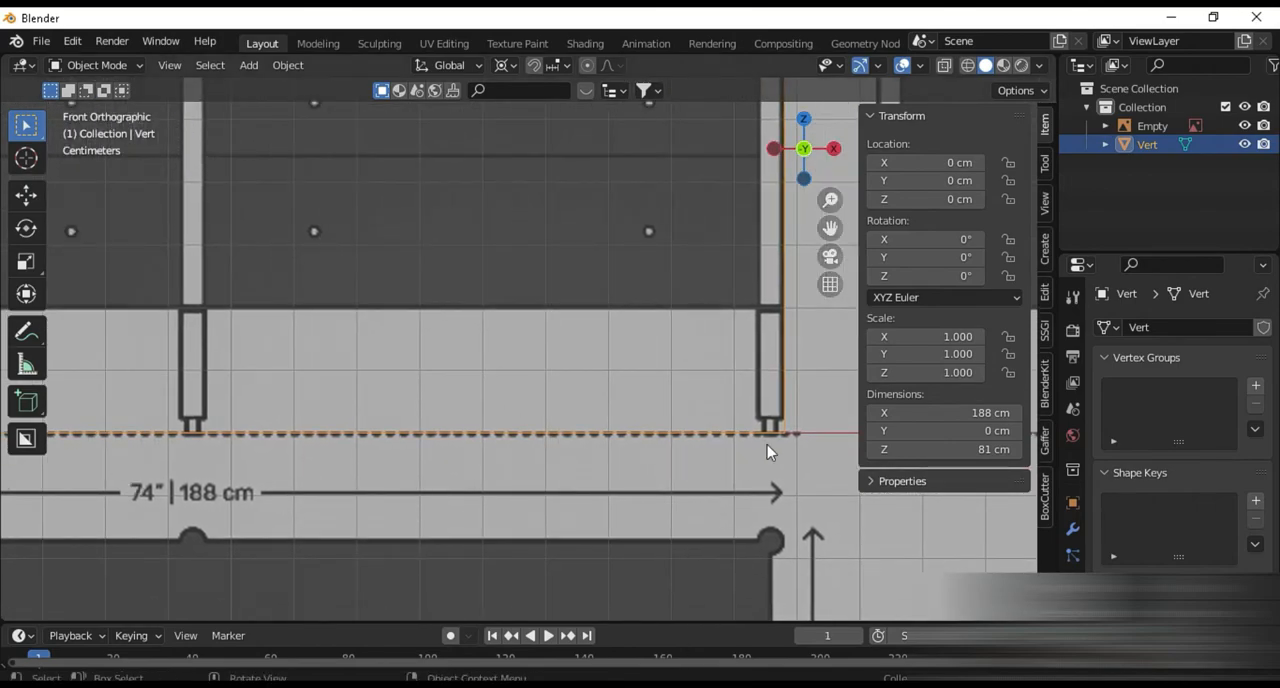
Raise the reference image along Z to about 72 cm so the plan view's lower edge rests on the guide's base line
key(Home)
click(506, 451)
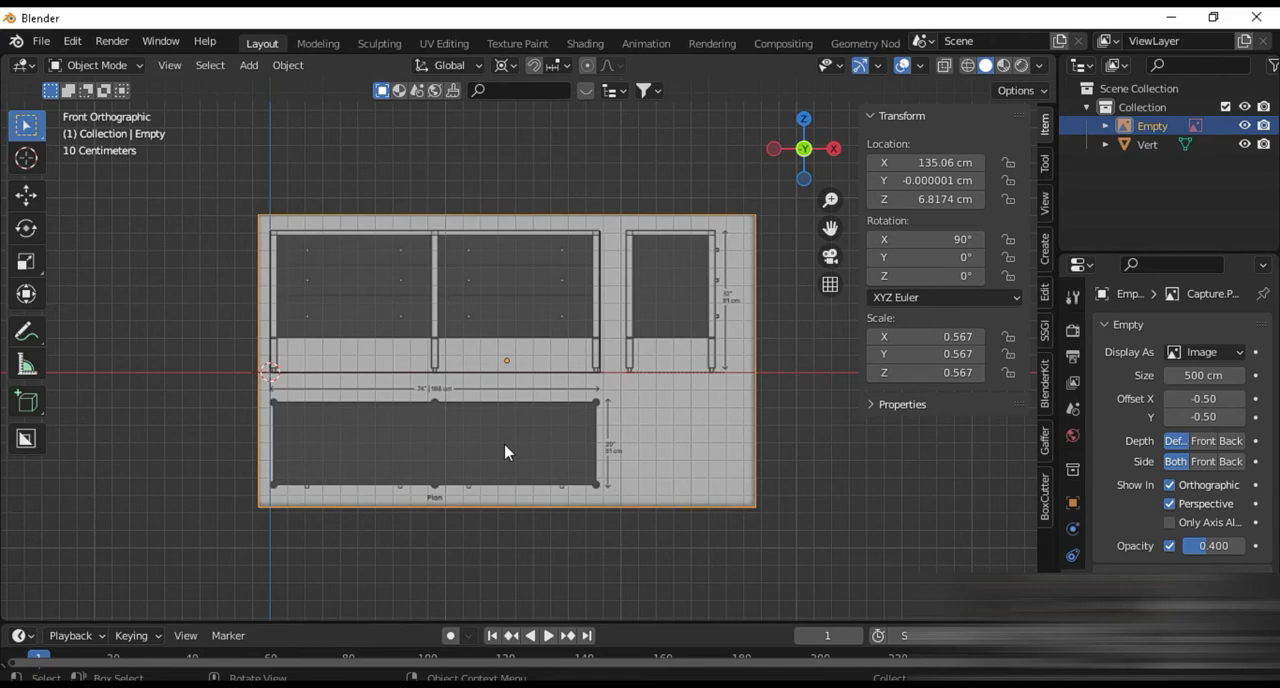
key(g)
key(z)
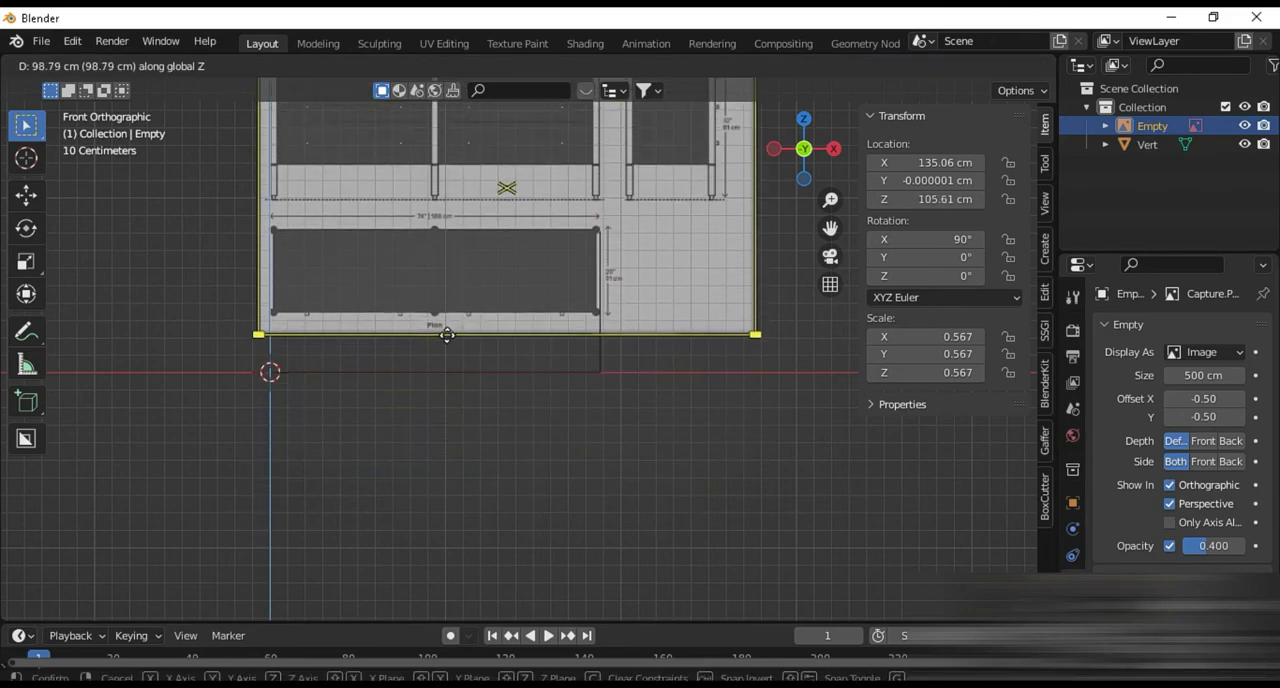
click(464, 380)
Examine the plan view's fit against the guide's width up close and in perspective, ending in front view
scroll(500, 371, up, 6)
scroll(464, 368, up, 3)
scroll(466, 232, down, 6)
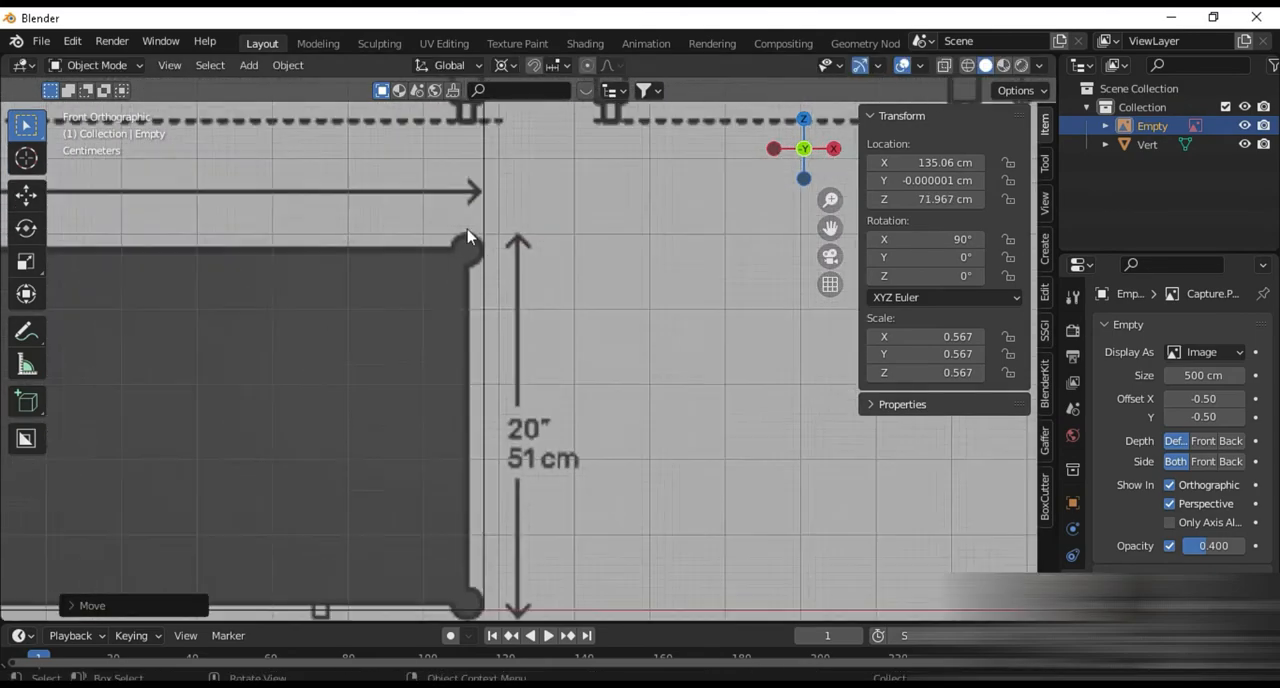
scroll(460, 430, up, 5)
scroll(569, 495, down, 6)
middle_drag(484, 479, 475, 482)
shift+middle_drag(356, 465, 489, 479)
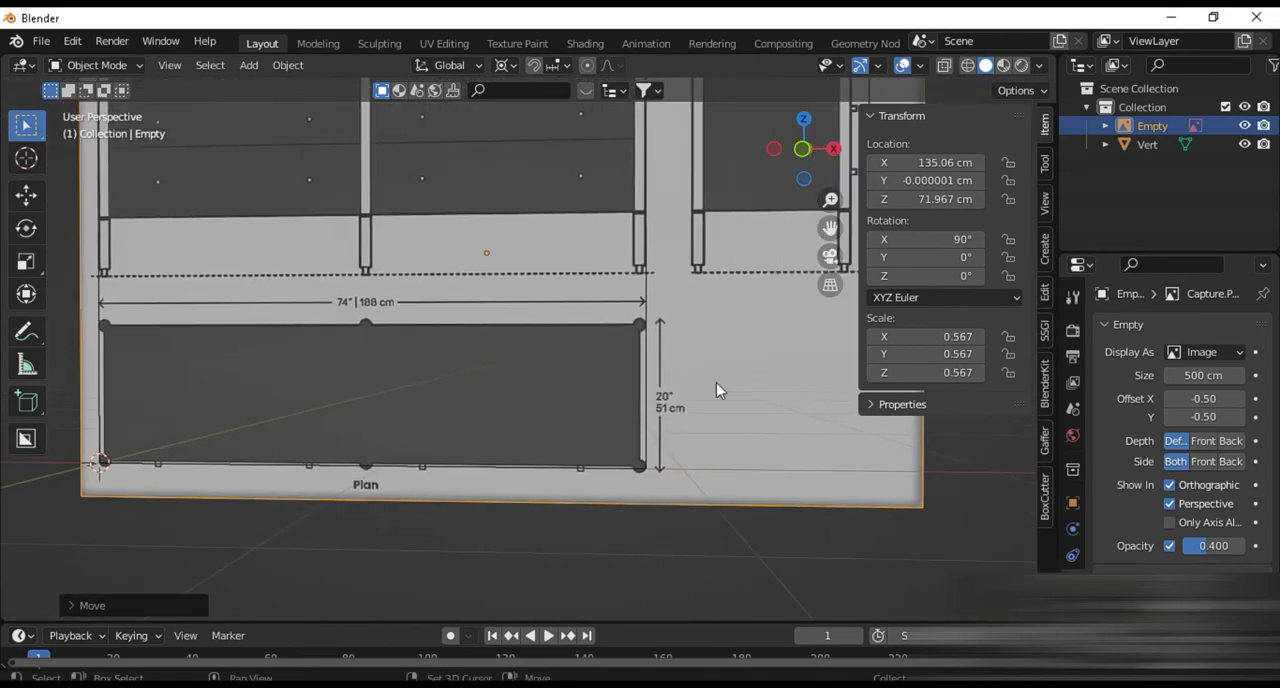
middle_drag(268, 455, 260, 483)
key(KP_1)
scroll(326, 495, down, 5)
scroll(343, 405, up, 5)
scroll(364, 360, down, 5)
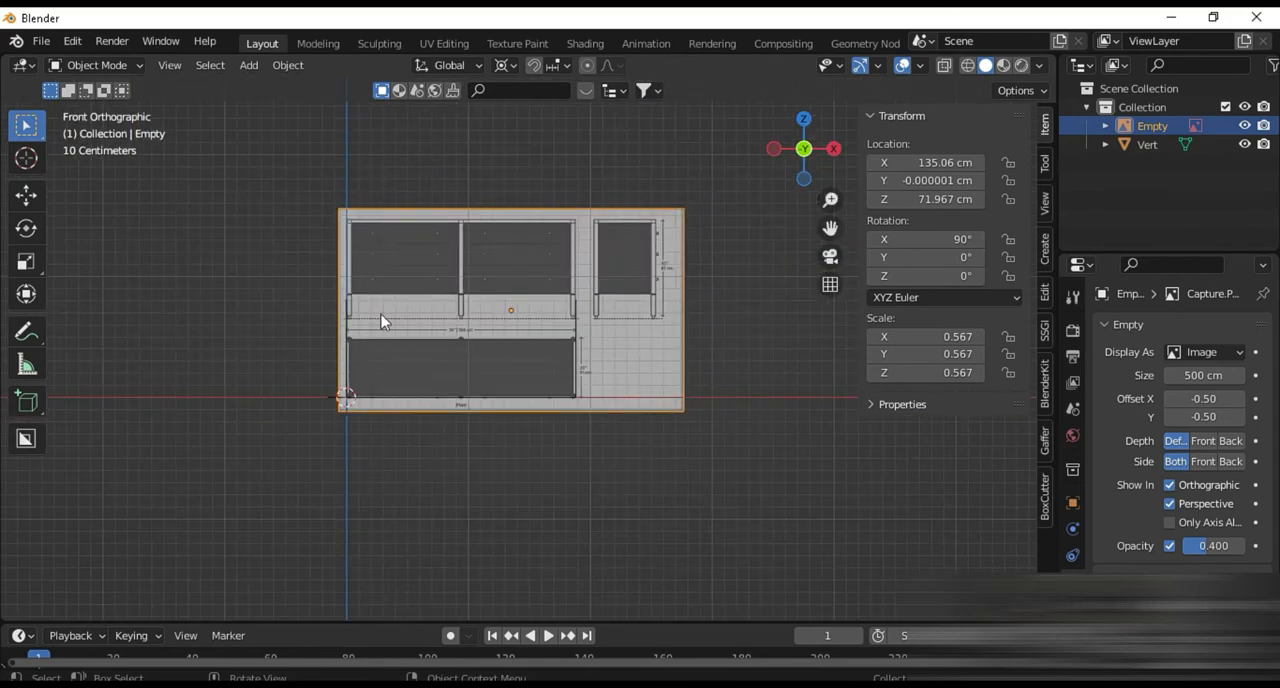
Set the transform pivot point to Individual Origins and move the reference image above the origin, clear of the guide outline
click(510, 67)
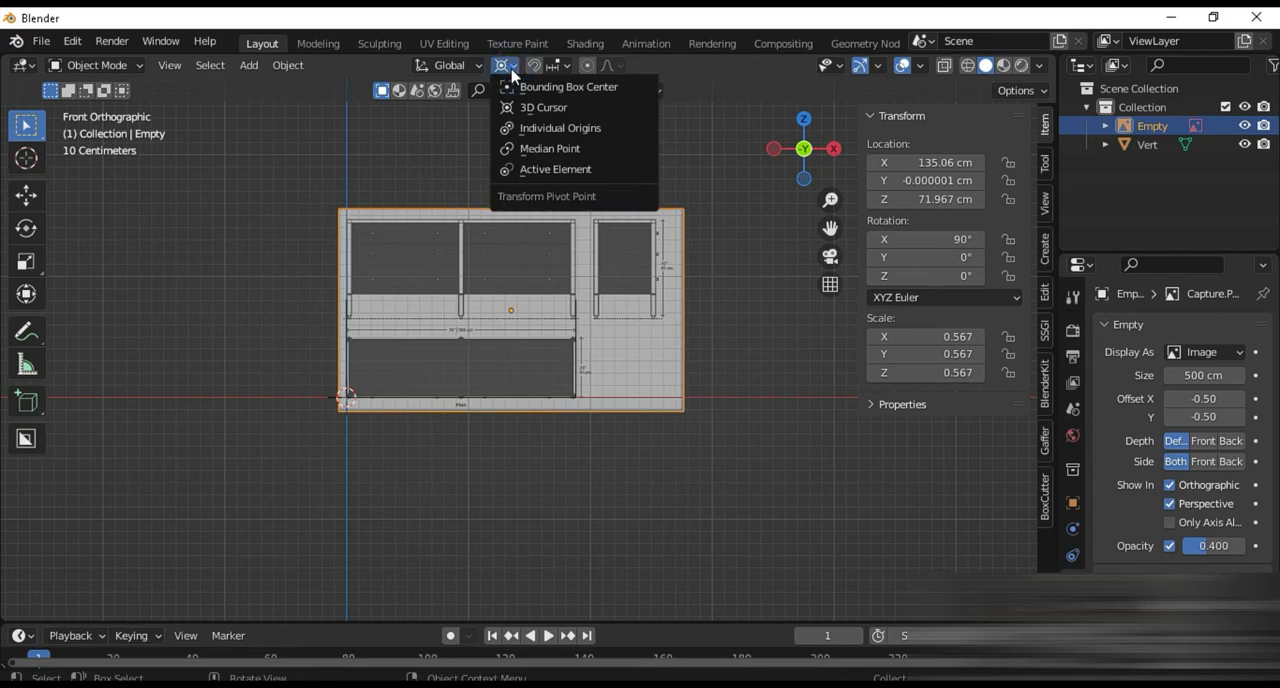
click(540, 131)
scroll(418, 508, up, 2)
key(g)
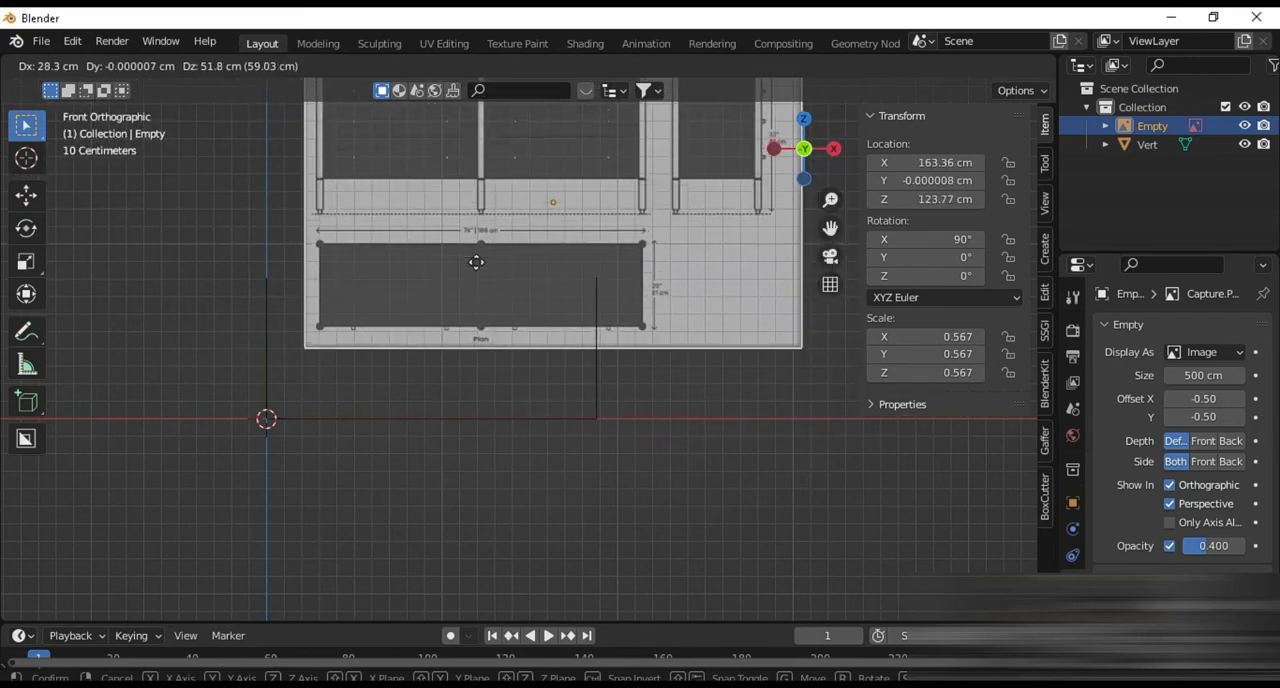
click(472, 208)
Delete the guide outline object
click(520, 418)
key(Delete)
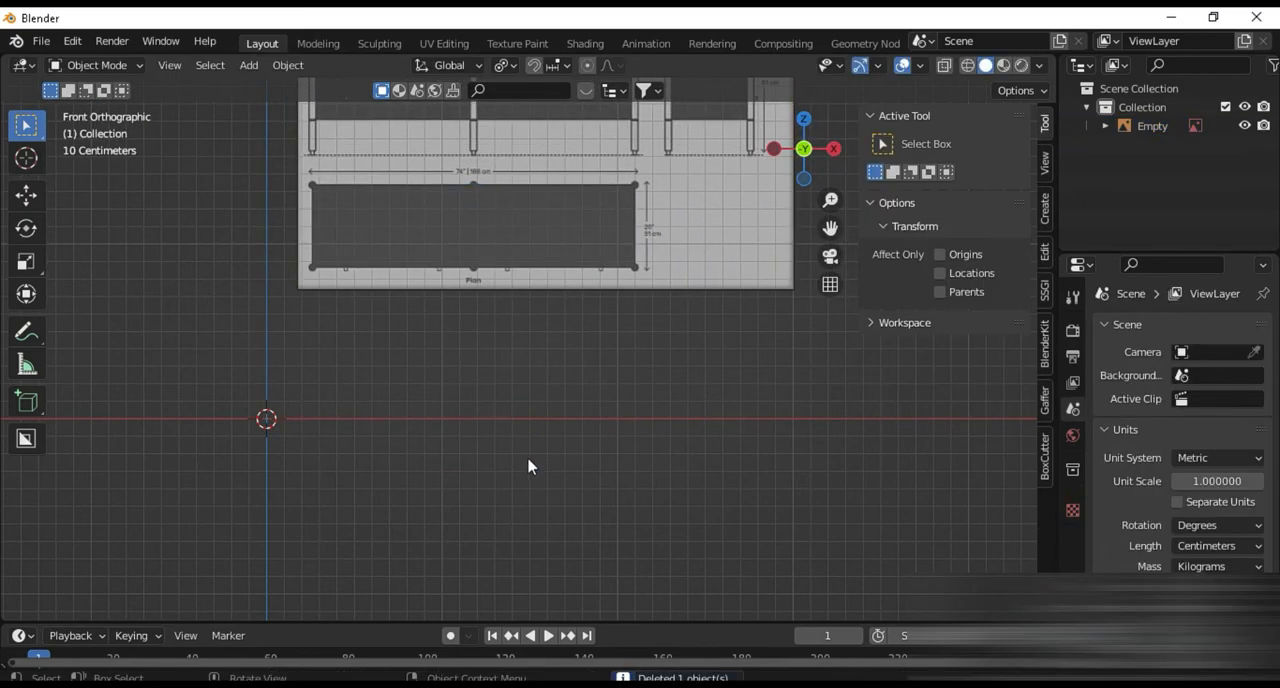
scroll(526, 470, down, 3)
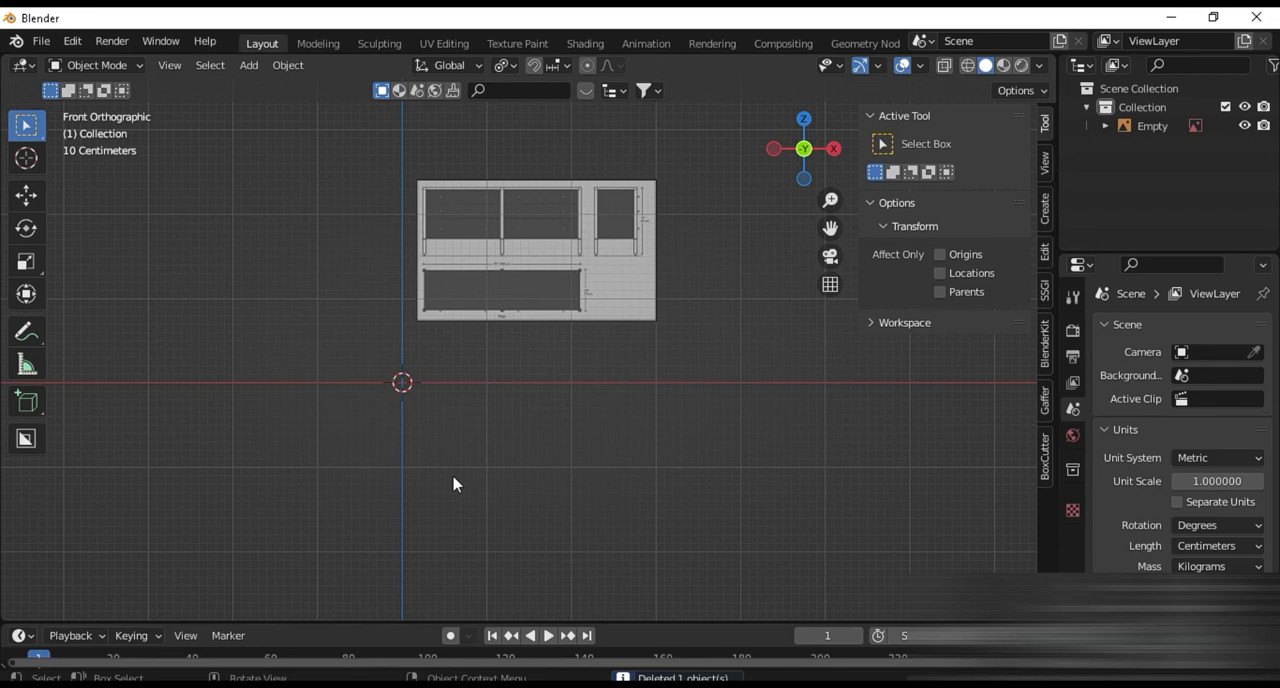